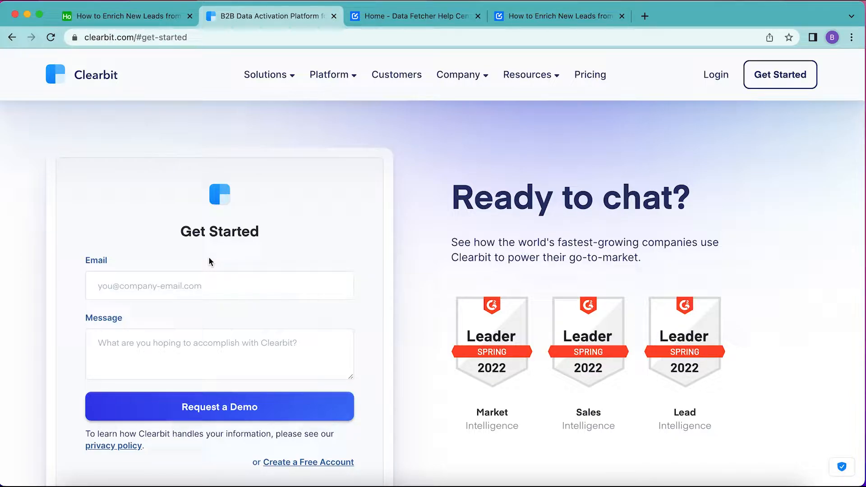
- Compare the Clearbit get-started contact form with the empty table in the Airtable base
left_click(122, 16)
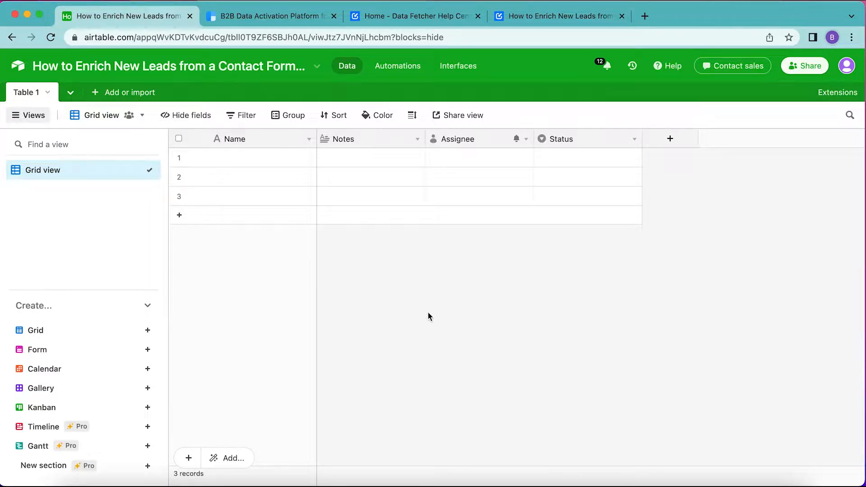
left_click(260, 16)
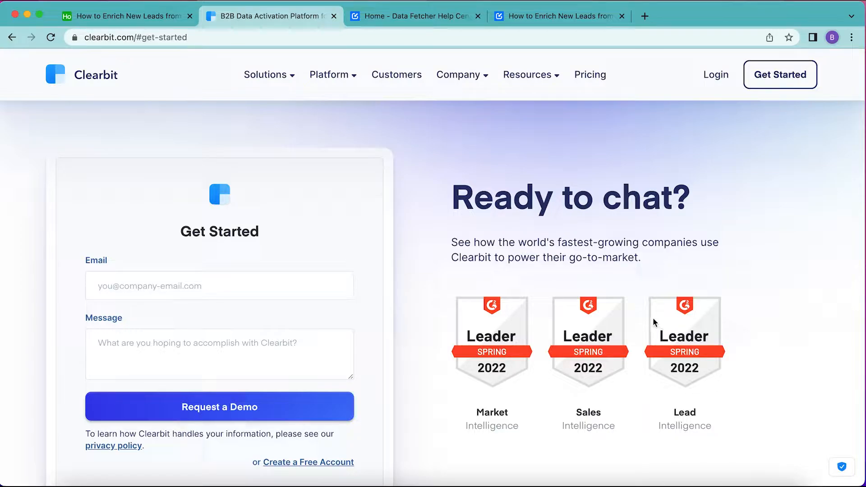
left_click(123, 16)
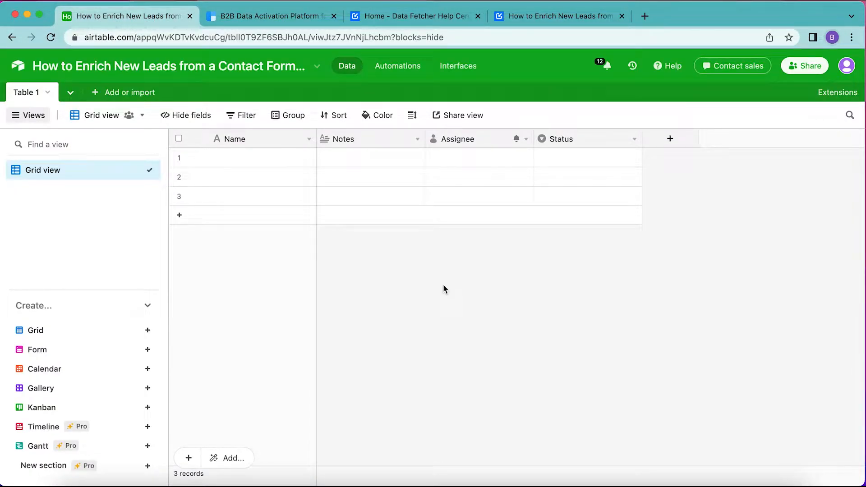
left_click(270, 17)
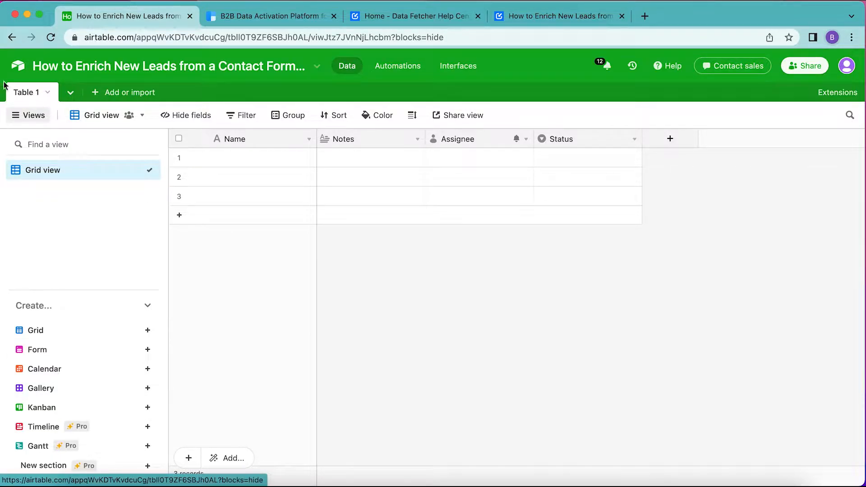
- Rename the table to Leads
double_click(22, 92)
type("Leads")
key("Return")
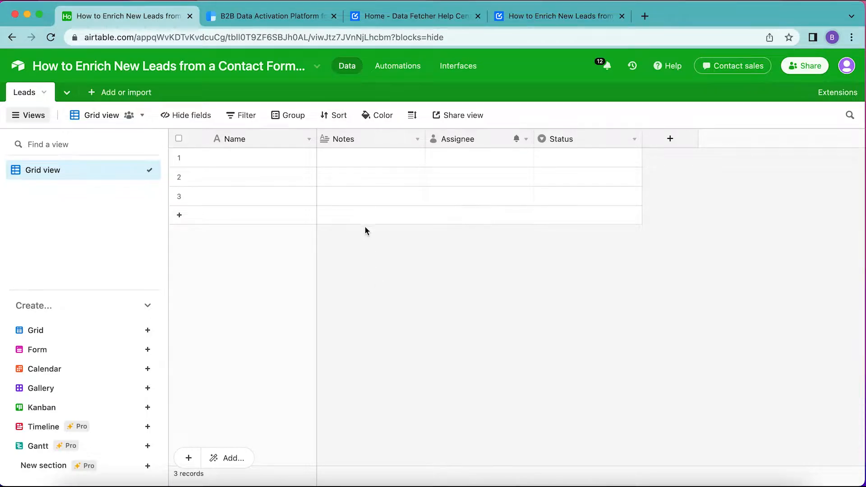
- Rename the Notes field to Email and change its field type to Email
double_click(350, 138)
type("Email")
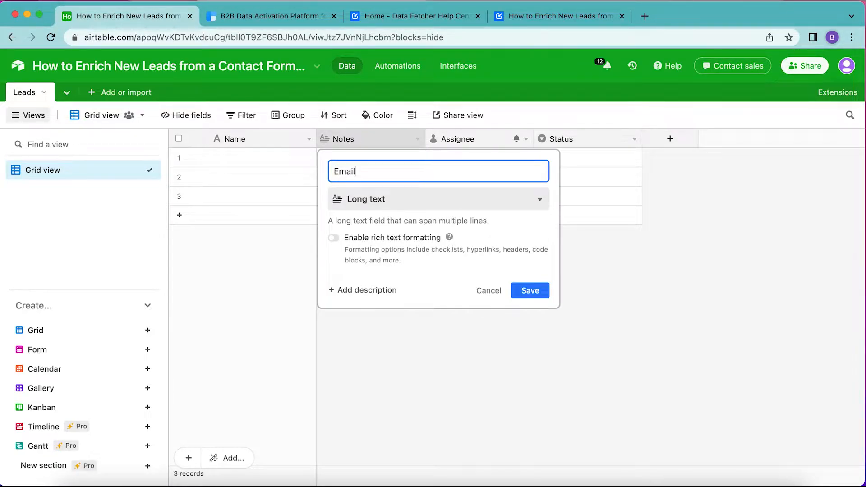
left_click(369, 199)
type("email")
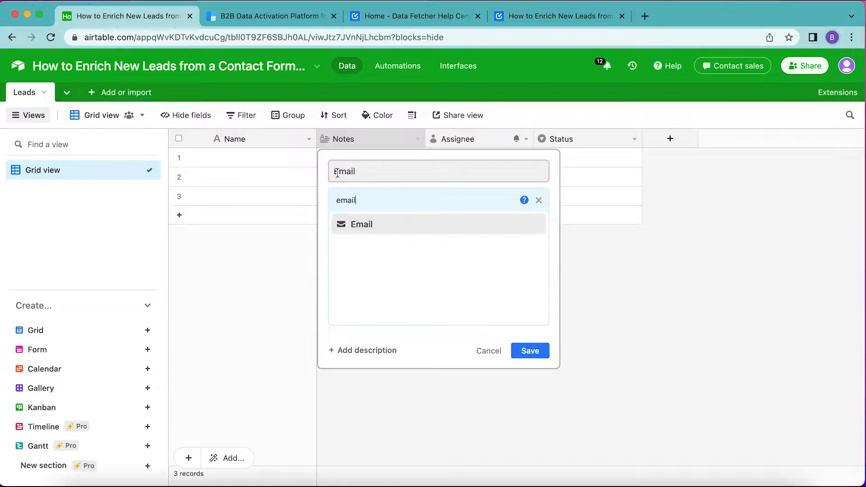
left_click(385, 225)
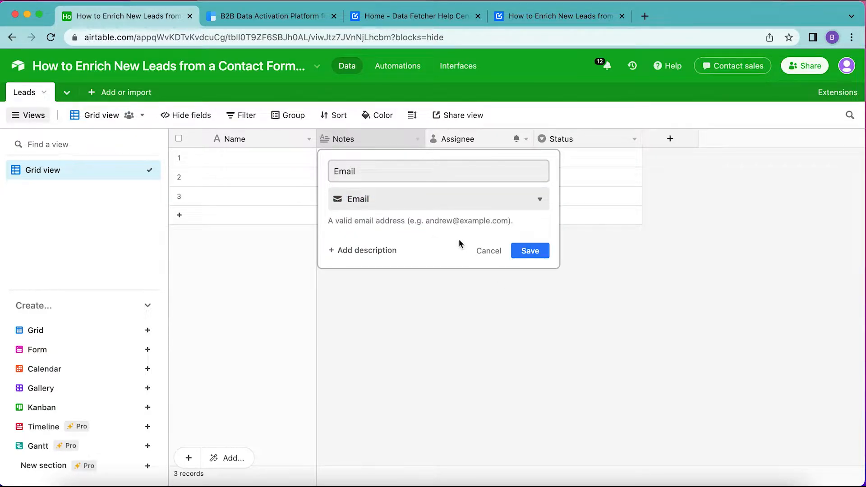
left_click(516, 253)
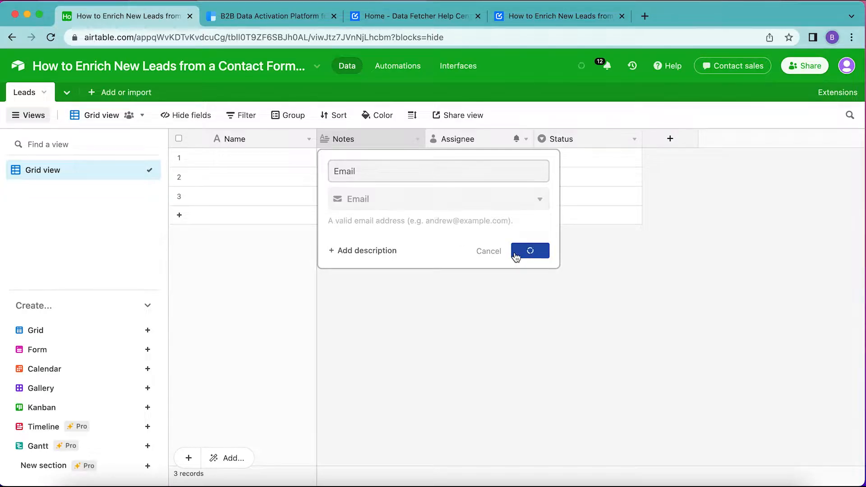
- Rename the Assignee field to Message and change its field type to Long text
double_click(470, 141)
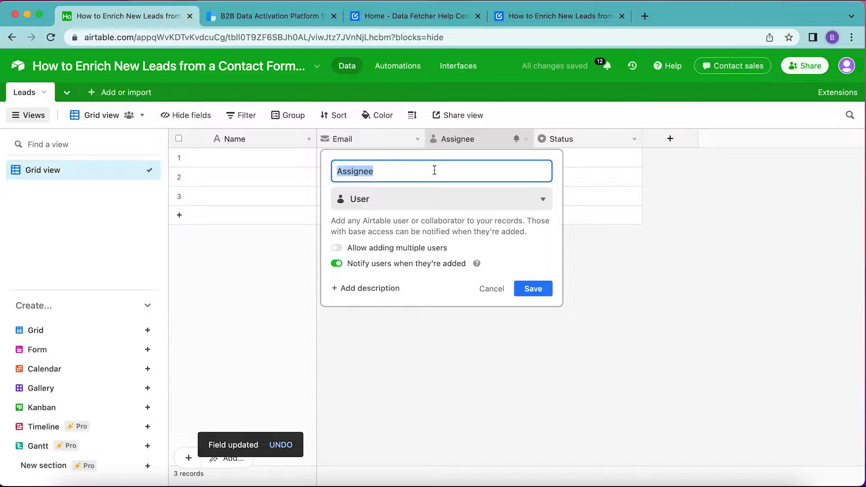
type("Message")
left_click(351, 198)
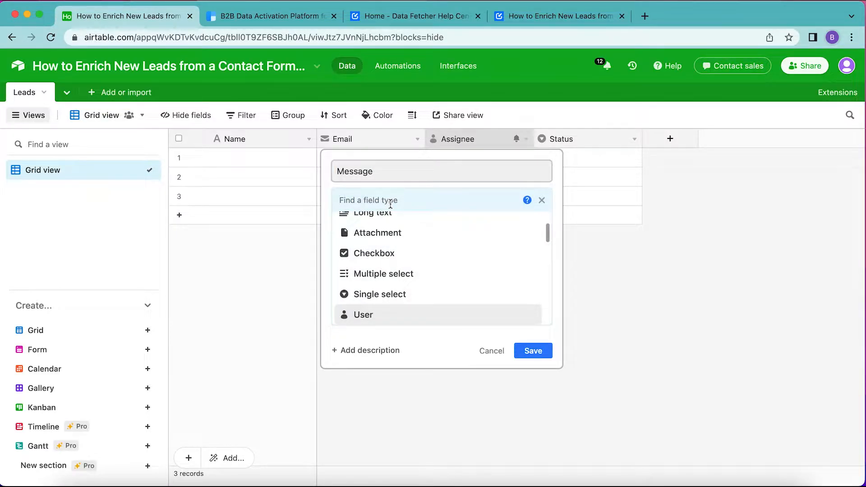
type("lon")
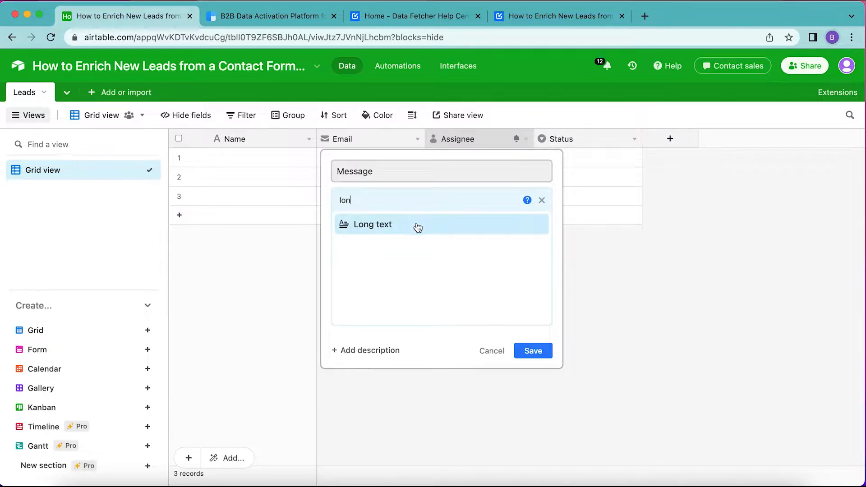
left_click(410, 230)
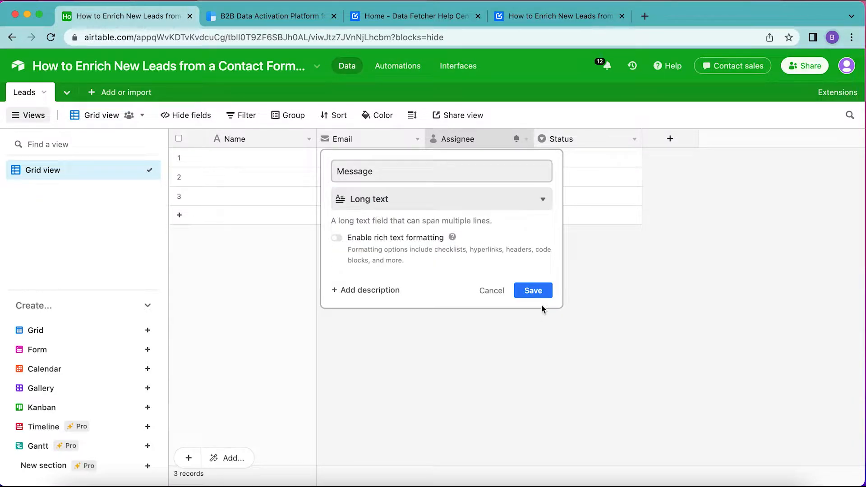
left_click(541, 290)
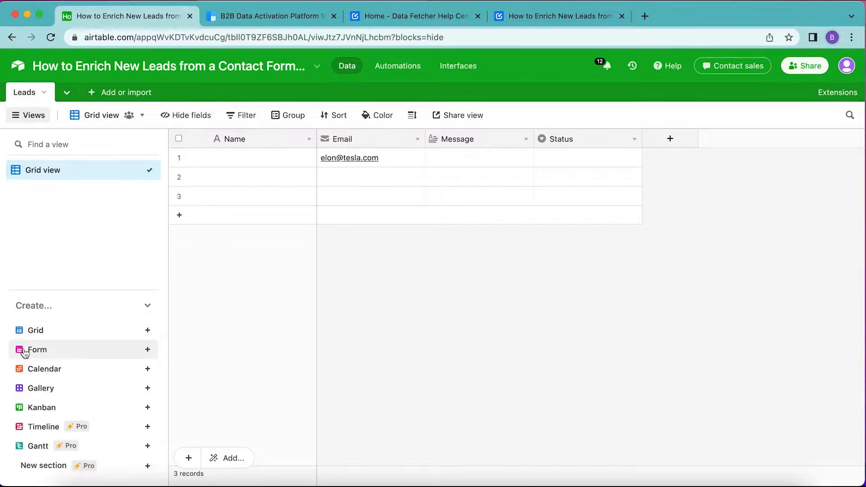
- Create a new collaborative form view named Contact Form
left_click(149, 351)
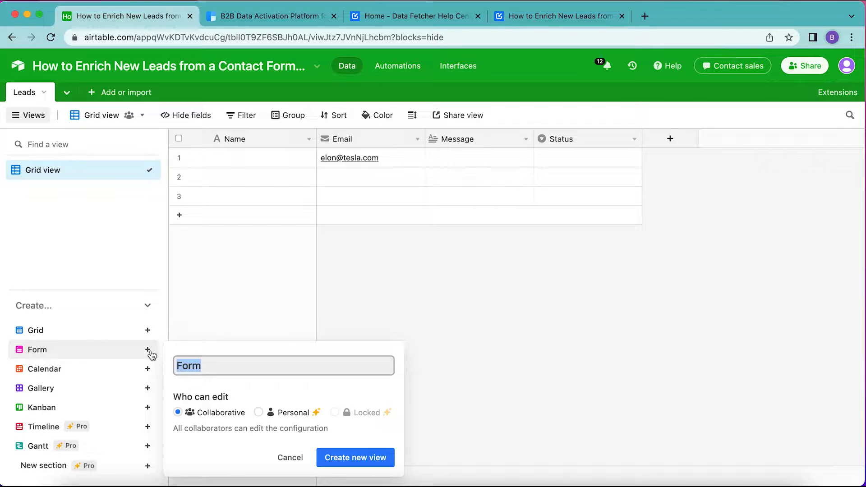
left_click(178, 365)
type("Contact")
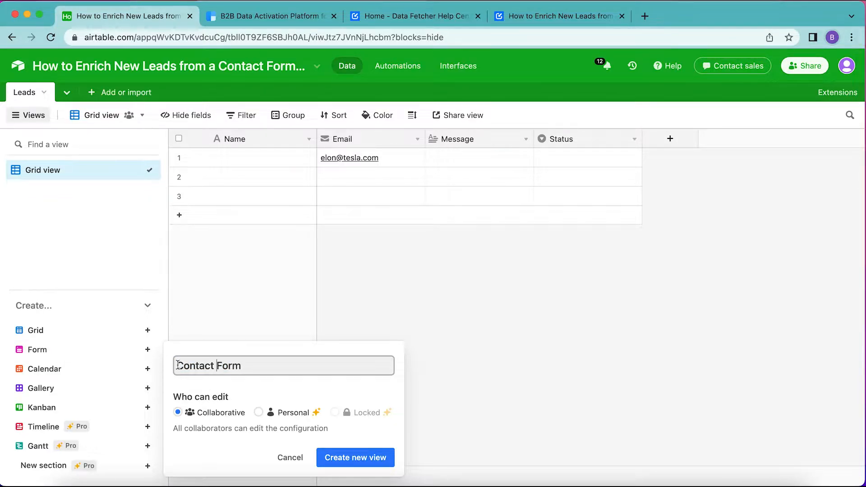
left_click(363, 459)
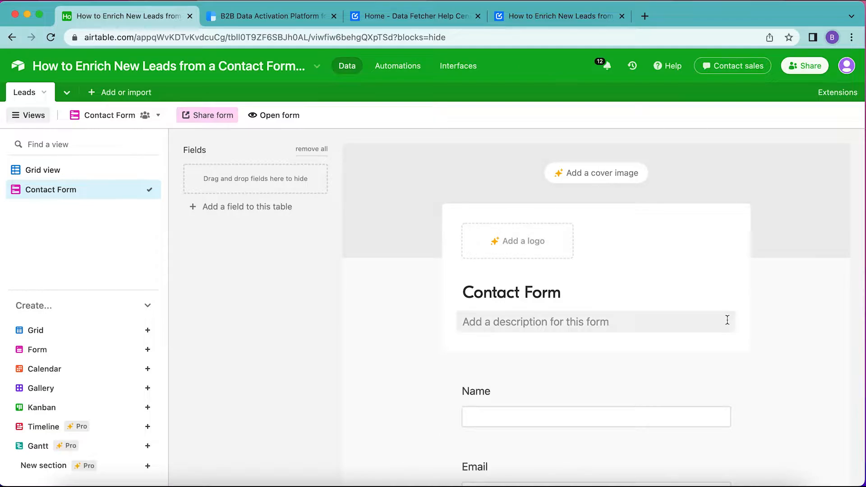
- Remove the Name field from the Contact Form
scroll(722, 316, "down", 4)
left_click(687, 247)
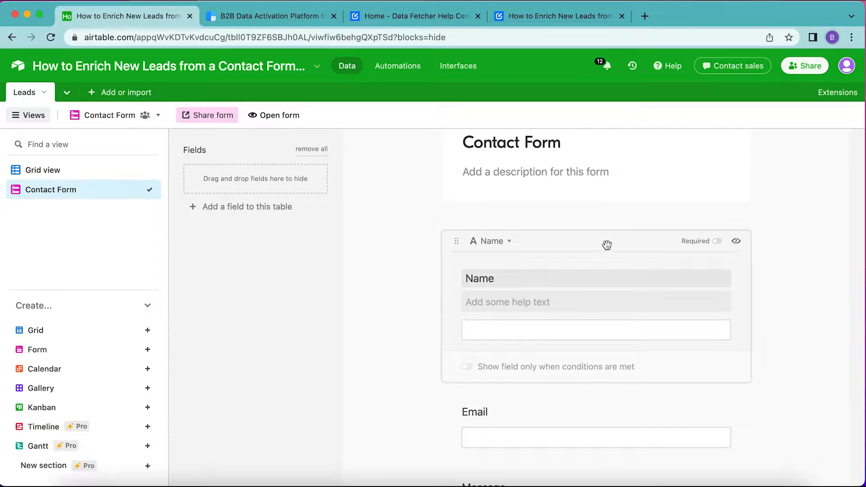
left_click(737, 243)
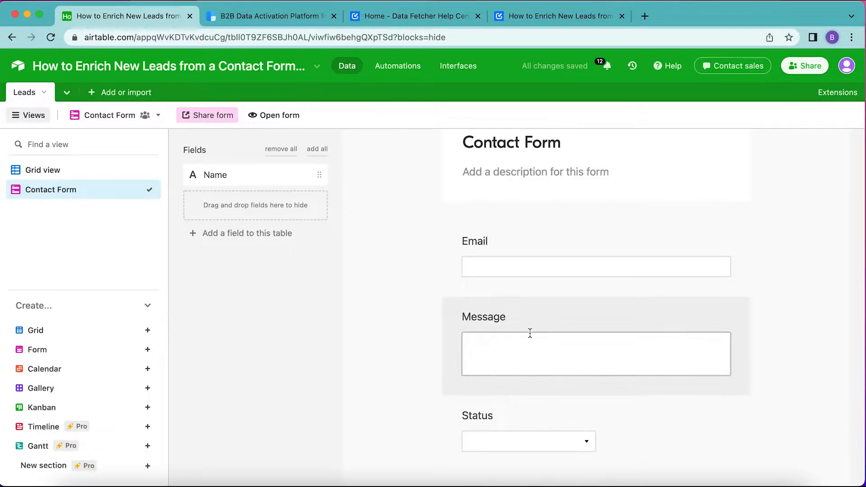
- Make the Email and Message fields required on the form
left_click(608, 241)
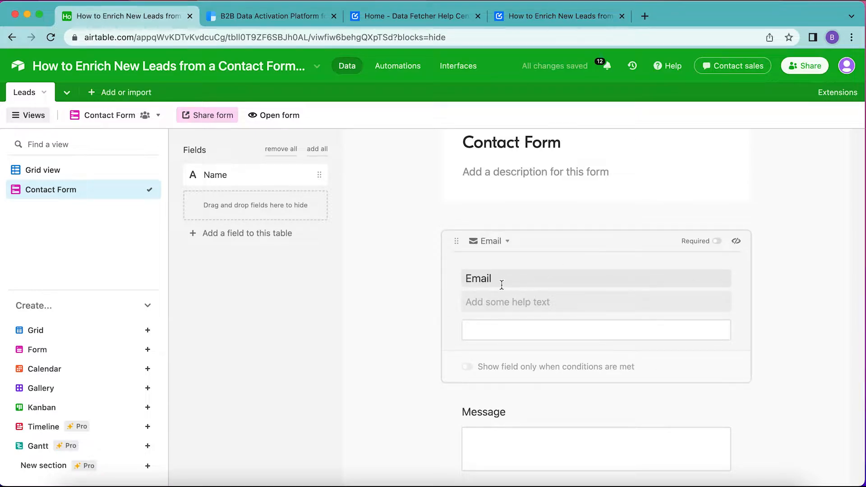
left_click(717, 241)
scroll(593, 342, "down", 5)
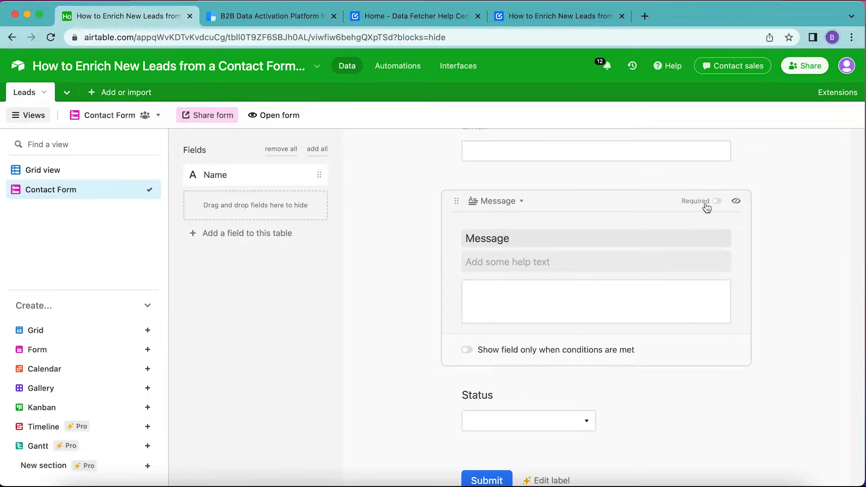
left_click(717, 201)
- Open the extensions sidebar, search the marketplace for Data Fetcher and add that extension
left_click(838, 92)
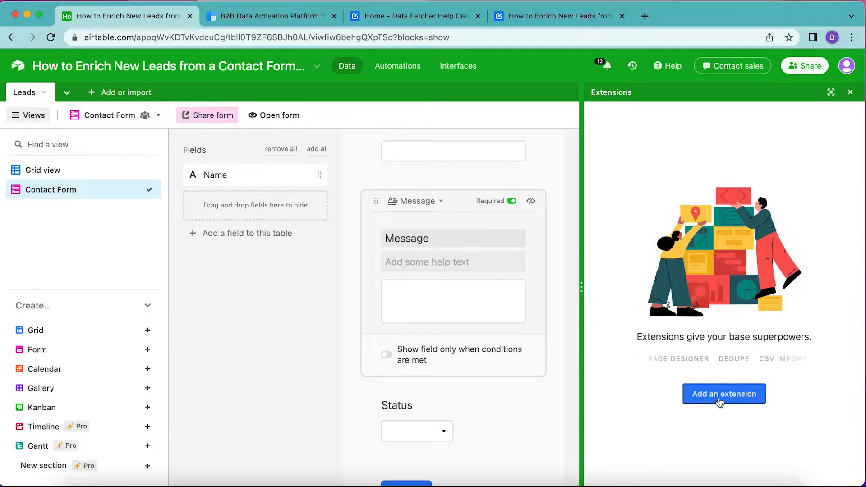
left_click(720, 400)
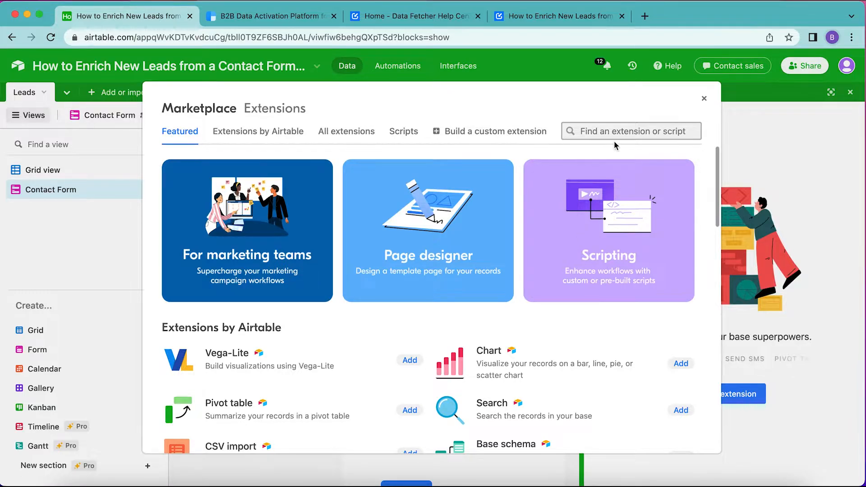
type("data fe")
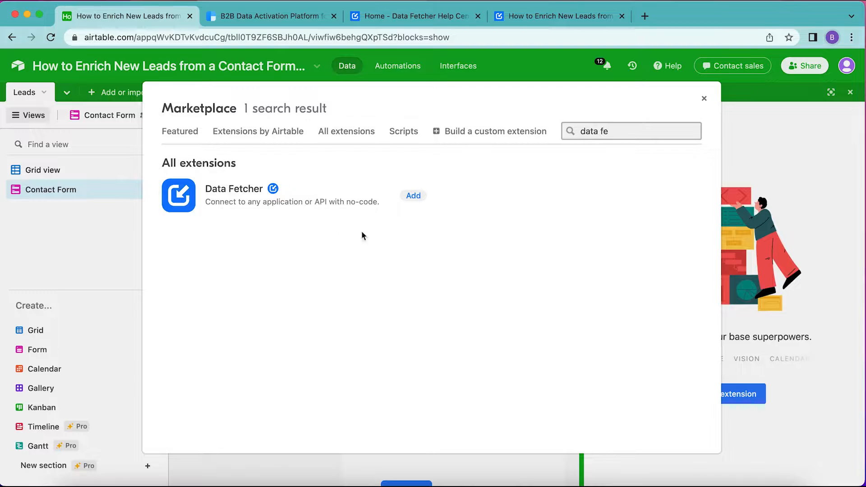
left_click(413, 197)
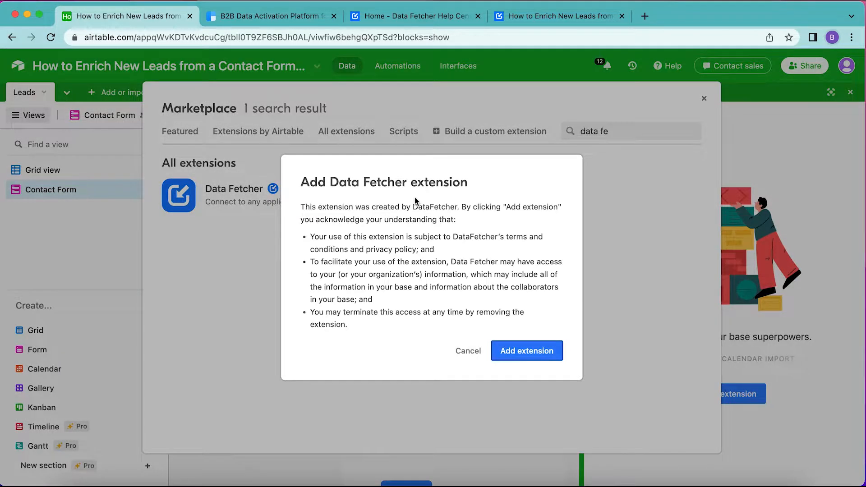
left_click(545, 350)
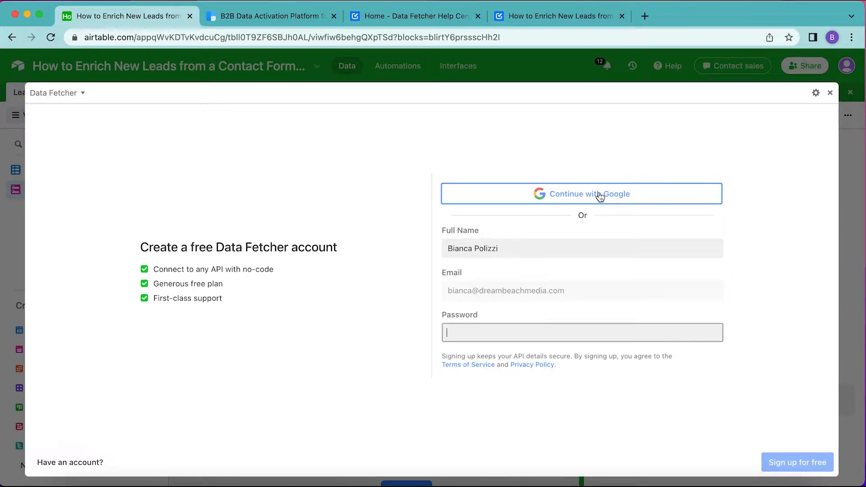
- Sign up for Data Fetcher with Google and start creating a first request
left_click(600, 195)
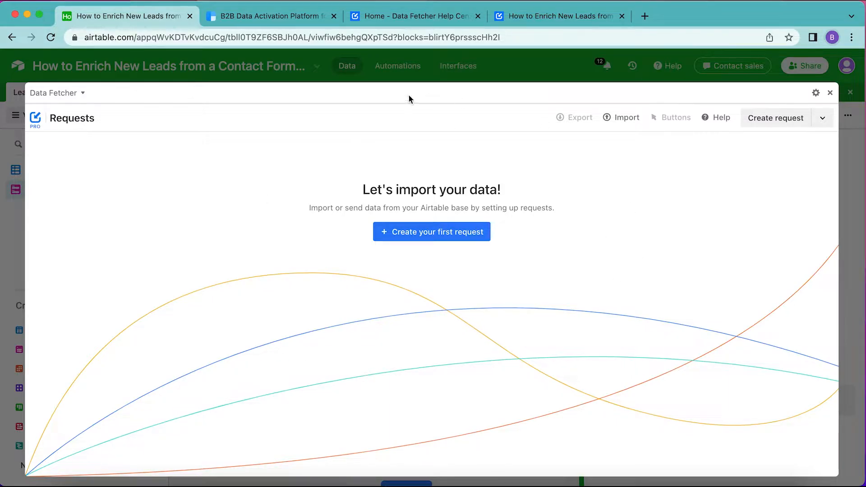
left_click(439, 238)
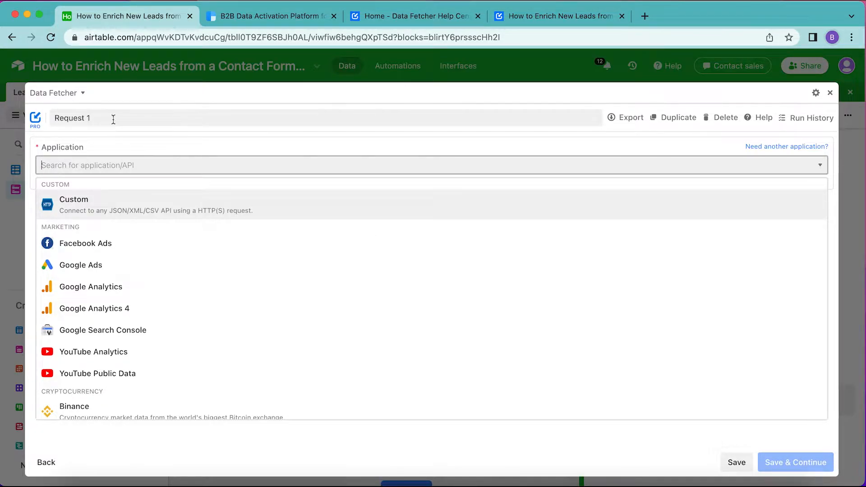
- Name the request Fetch Email Leads and choose Clearbit as its application
left_click(100, 118)
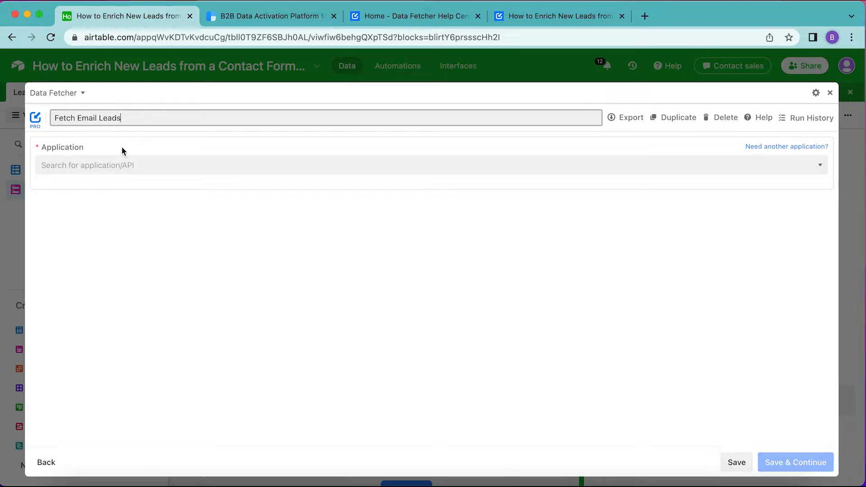
left_click(121, 146)
left_click(113, 166)
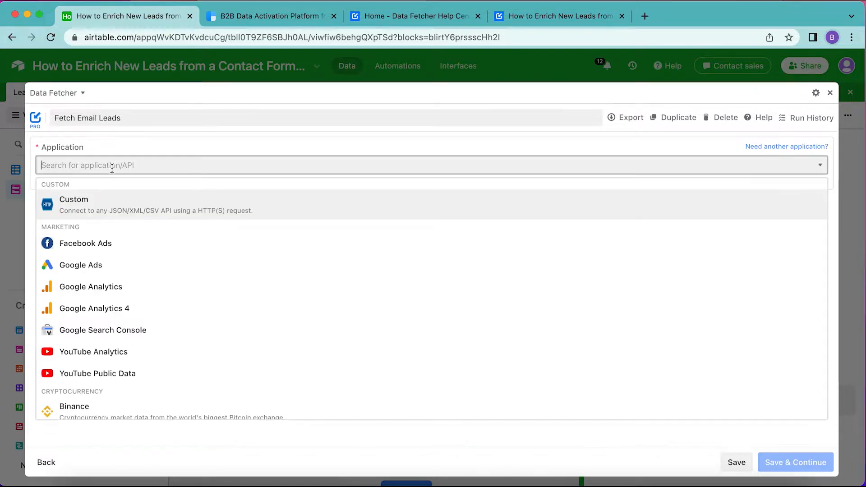
type("clearbit")
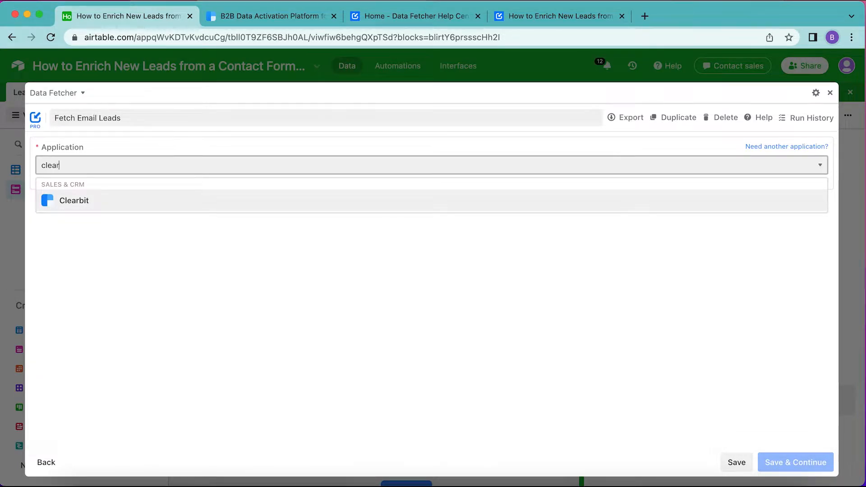
left_click(95, 202)
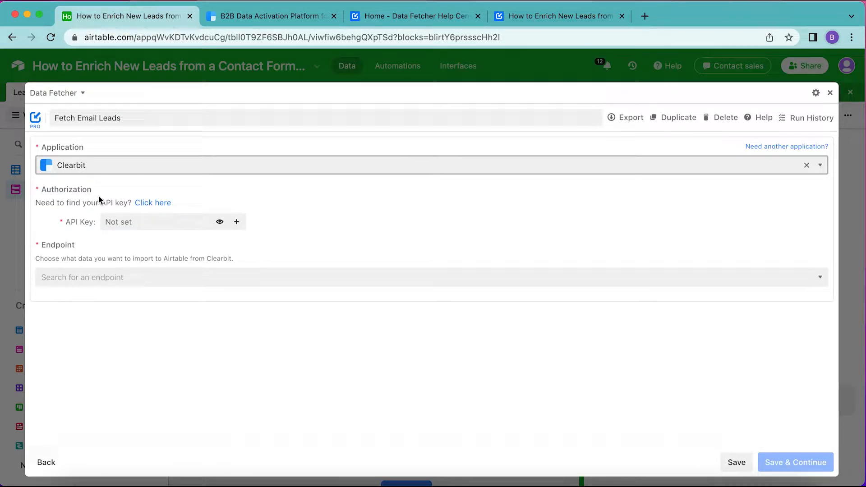
- Open the link for finding the Clearbit API key and paste the API key into its field
left_click(155, 203)
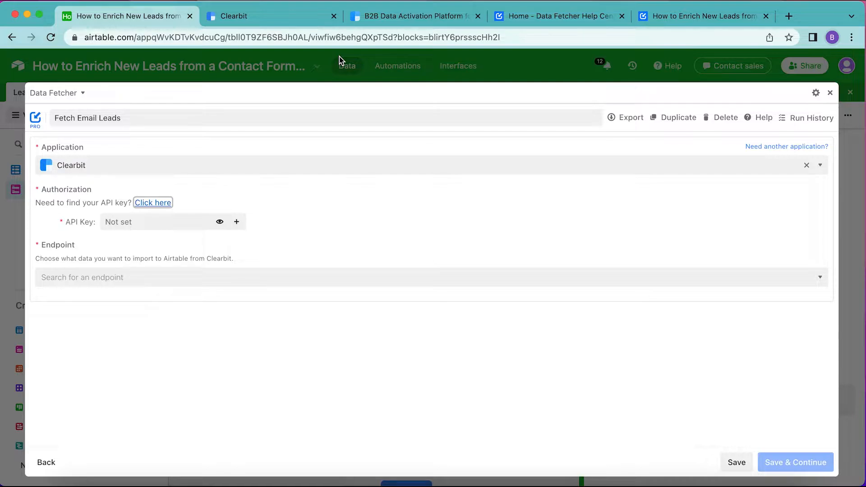
left_click(116, 223)
key("super+v")
- Set the endpoint to Look up person & company info from email address(es)
left_click(334, 278)
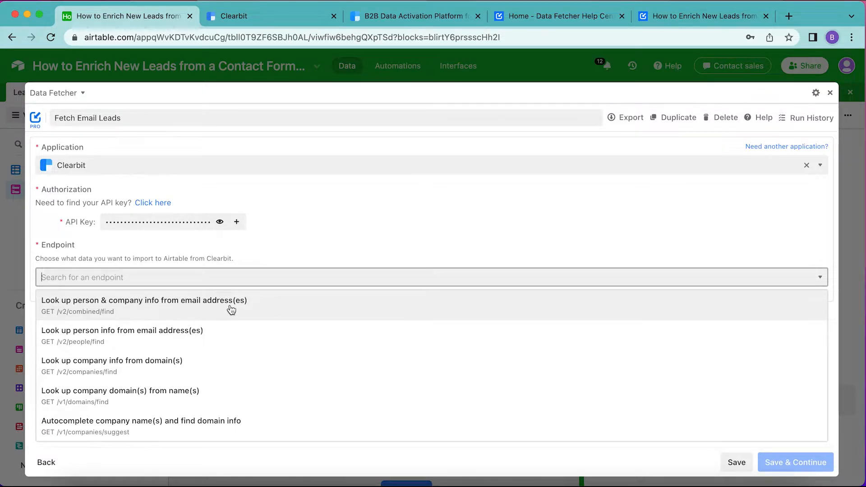
left_click(231, 310)
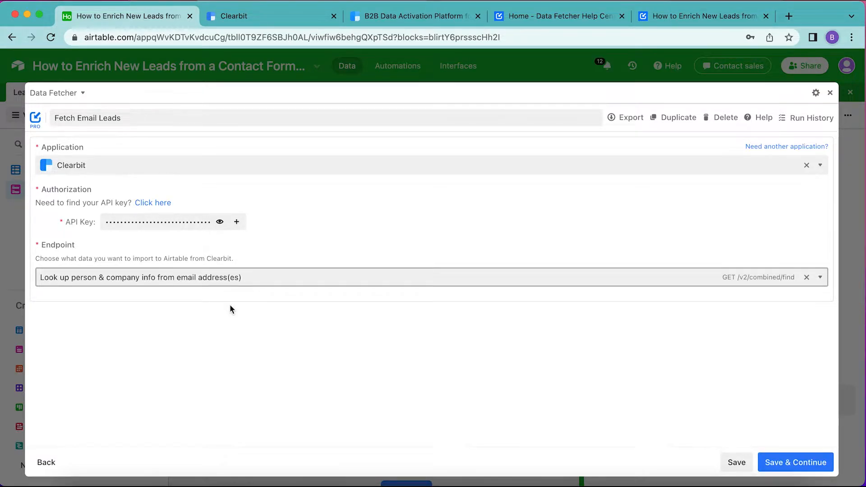
- Set the request's Email input to reference the Leads table's Email field, running for every record in Grid view
left_click(802, 469)
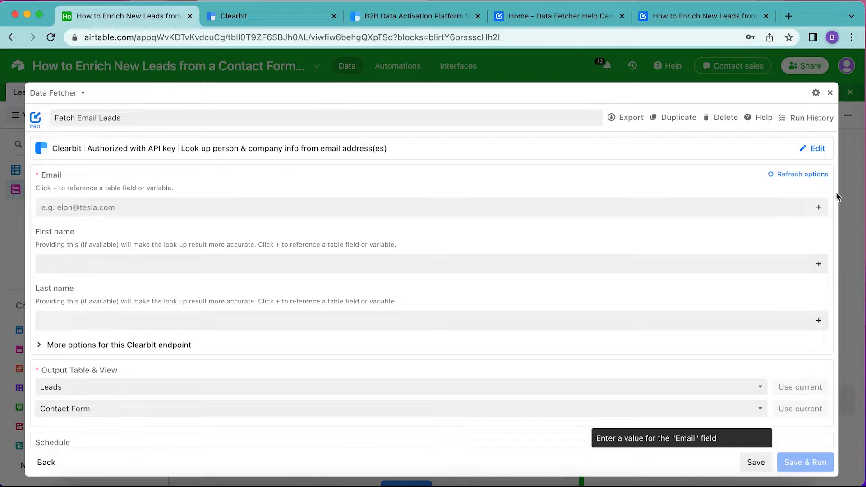
left_click(819, 209)
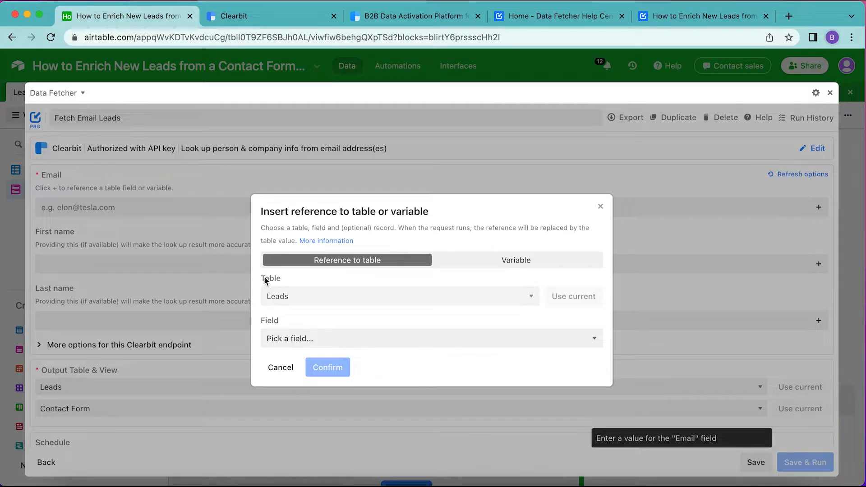
left_click(300, 339)
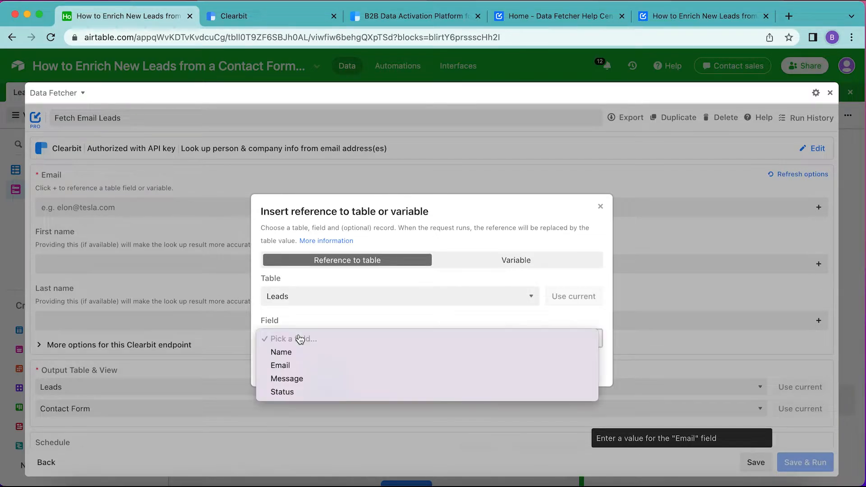
left_click(299, 367)
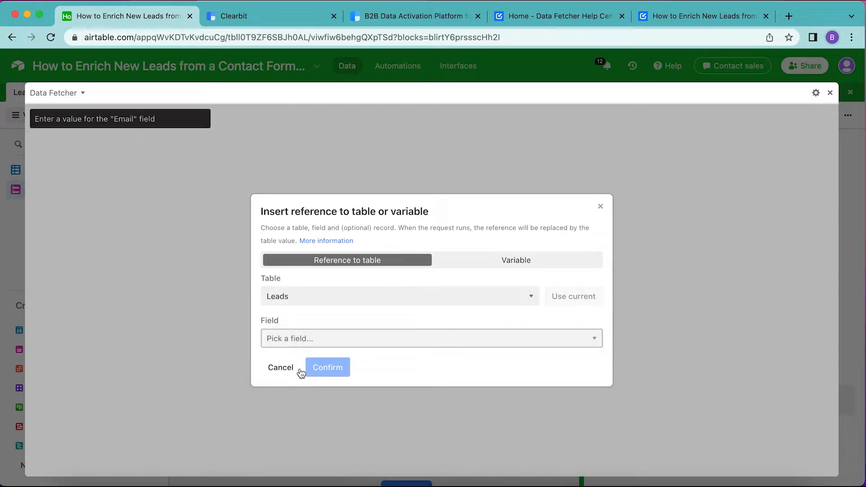
left_click(288, 311)
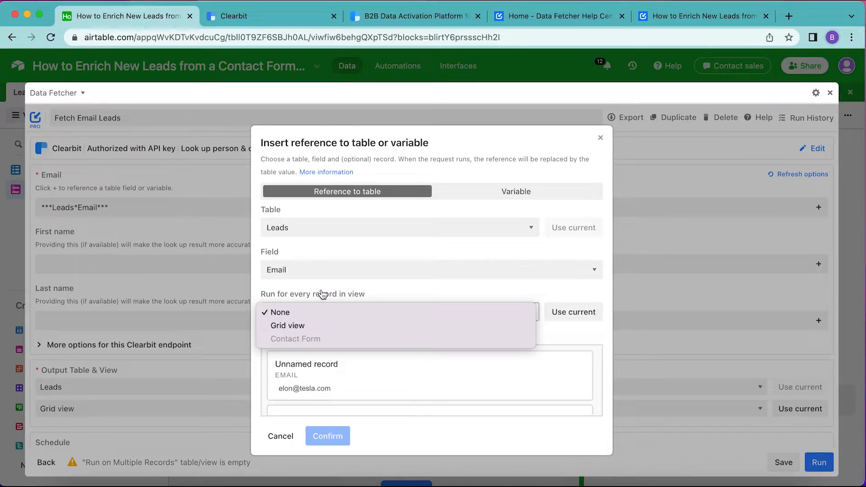
left_click(322, 325)
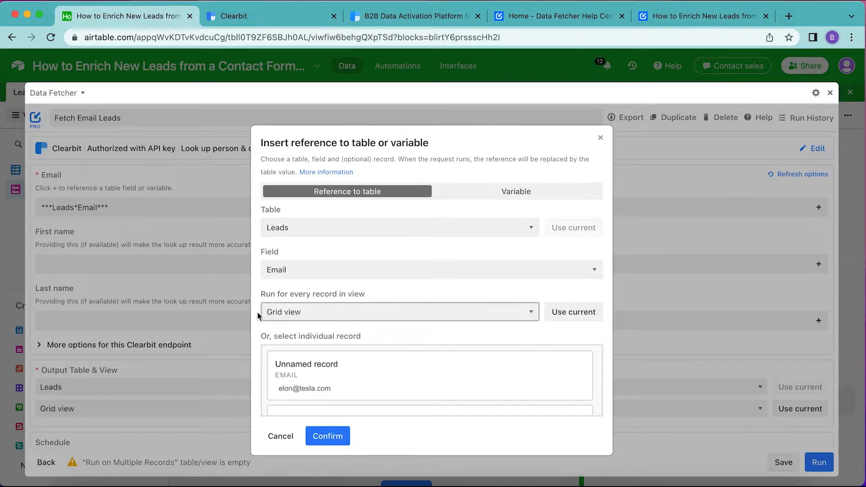
left_click(335, 436)
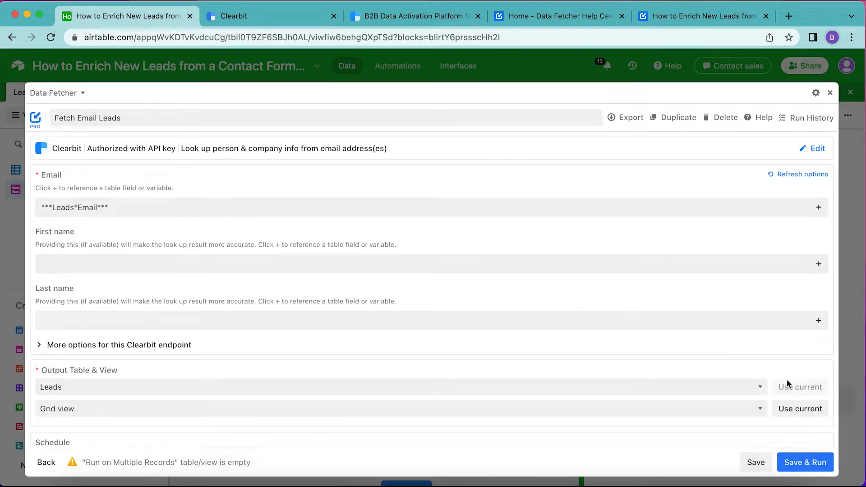
- Save and run the request, accepting the output table update warning
left_click(800, 466)
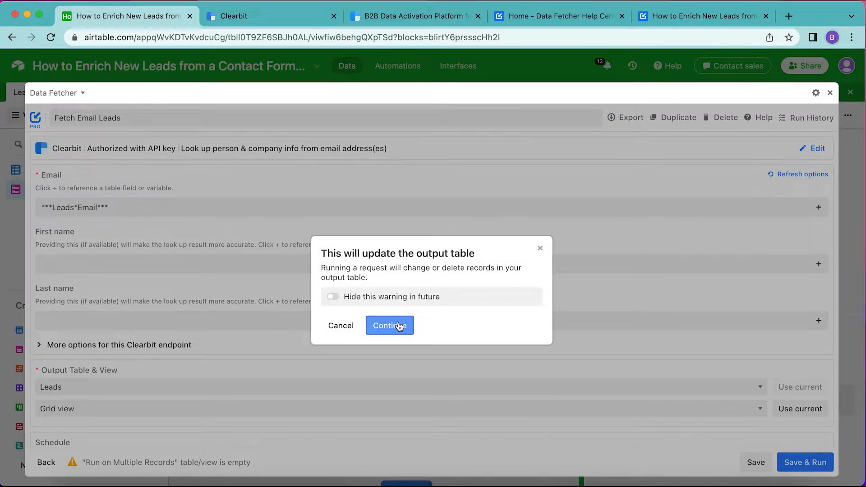
left_click(398, 326)
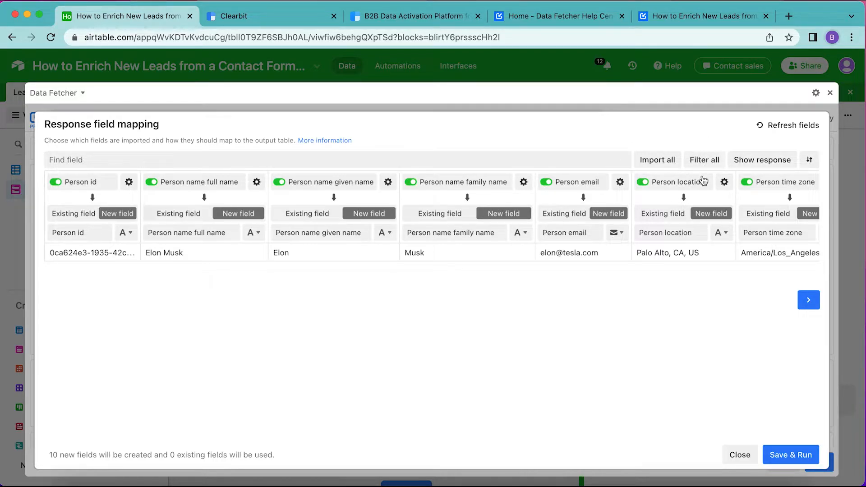
- Deselect all response fields, then map Person name full name to the existing Name field
left_click(709, 162)
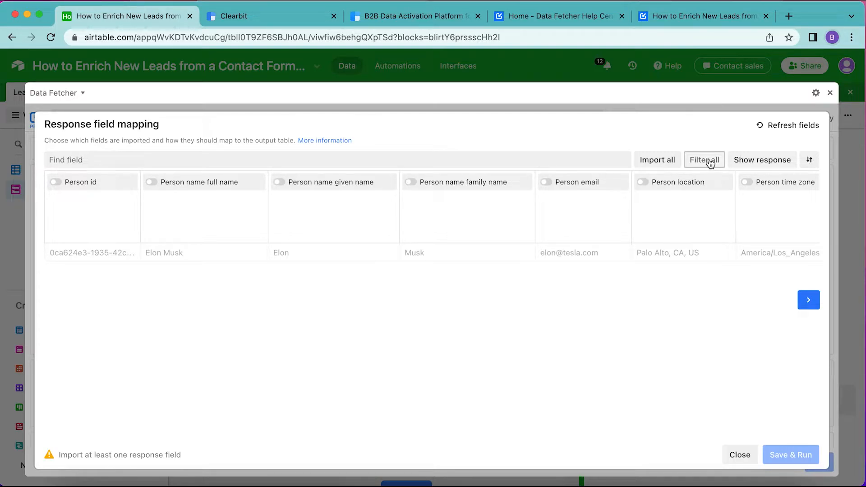
left_click(708, 161)
left_click(153, 184)
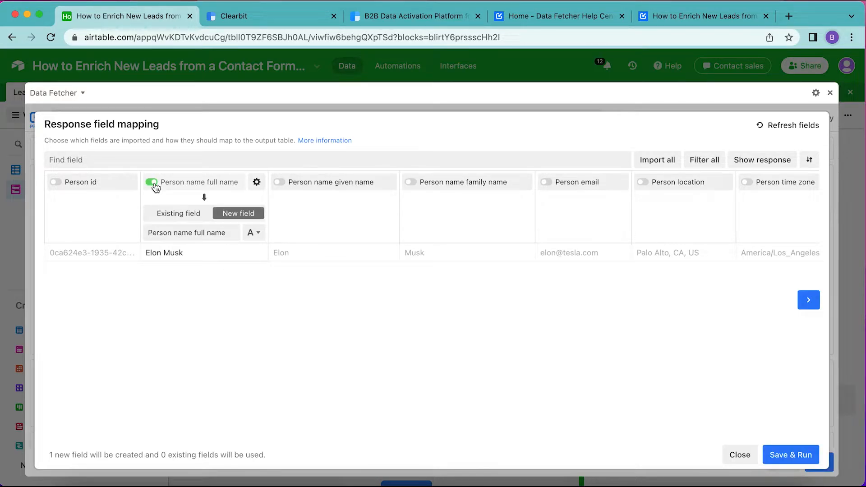
left_click(183, 213)
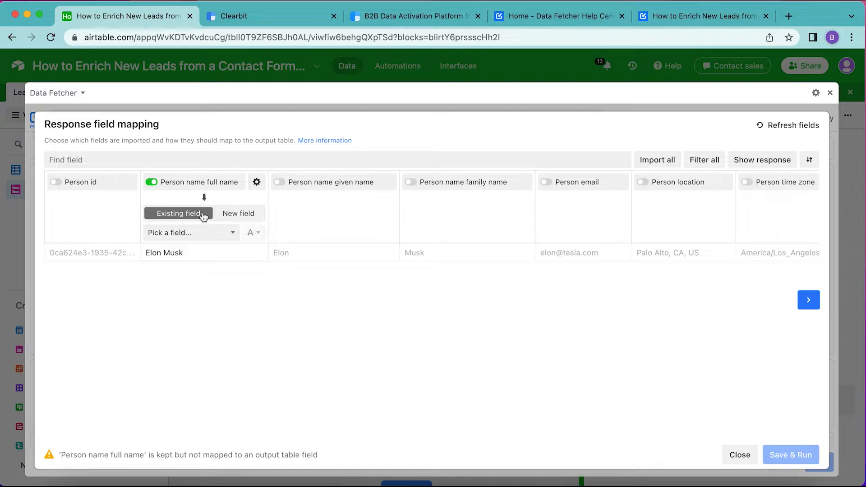
left_click(203, 233)
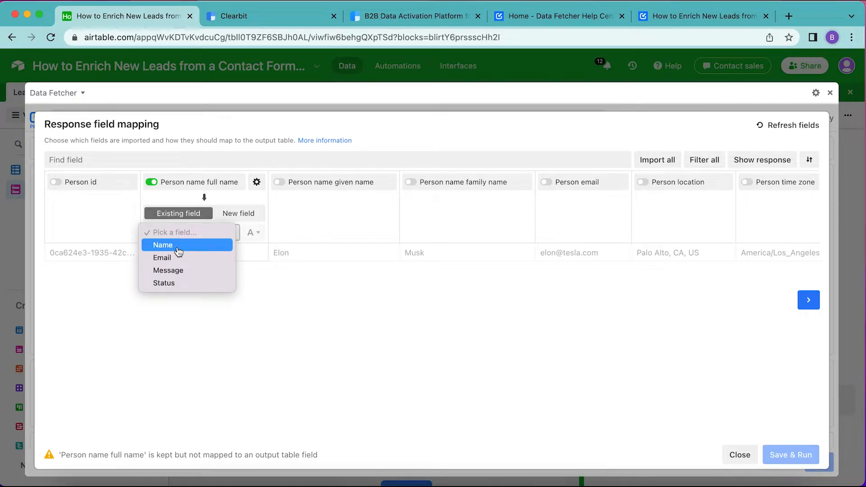
left_click(180, 246)
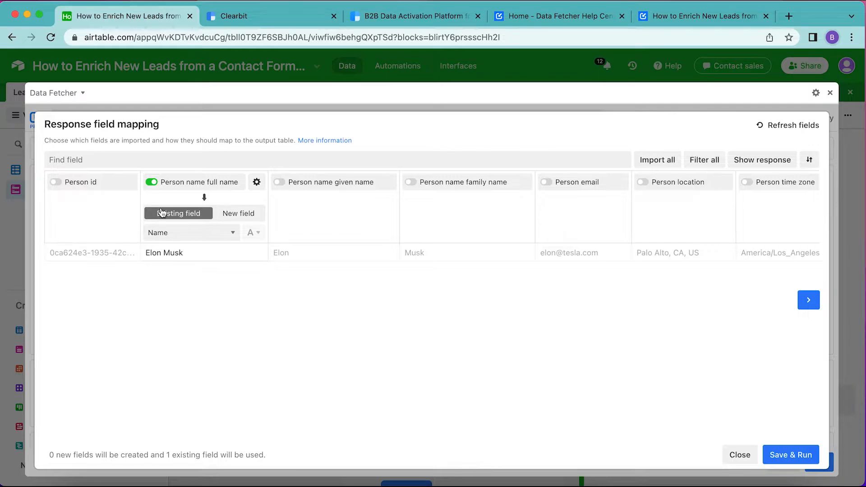
- Search the response fields for person link and import Person linkedin handle as a new field
left_click(66, 161)
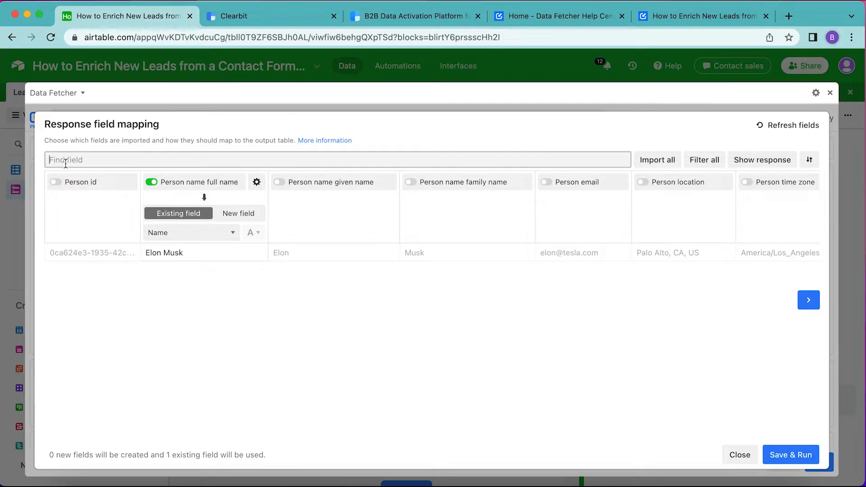
type("person link")
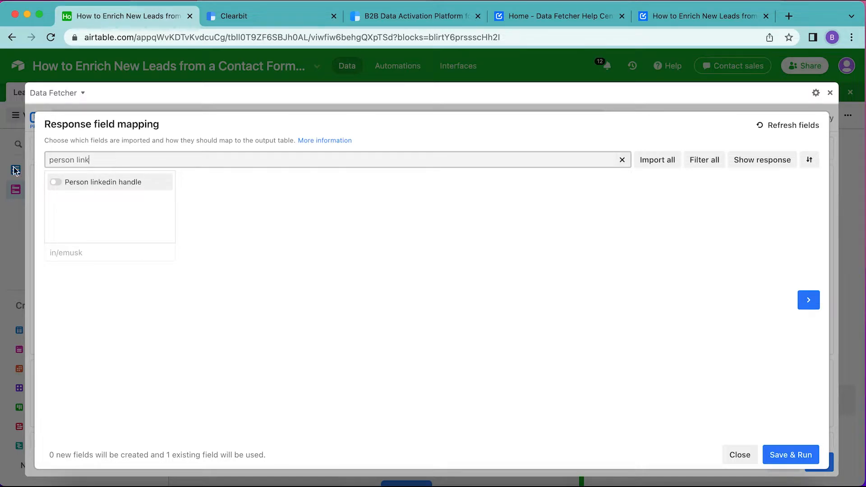
left_click(58, 182)
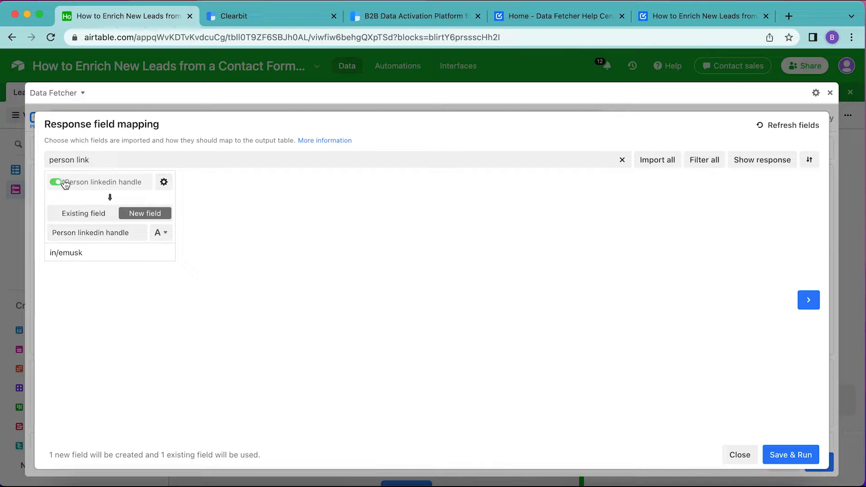
- Search for comp and import Company name and Company domain, setting the domain field's type to URL
left_click_drag(93, 159, 40, 161)
type("comp")
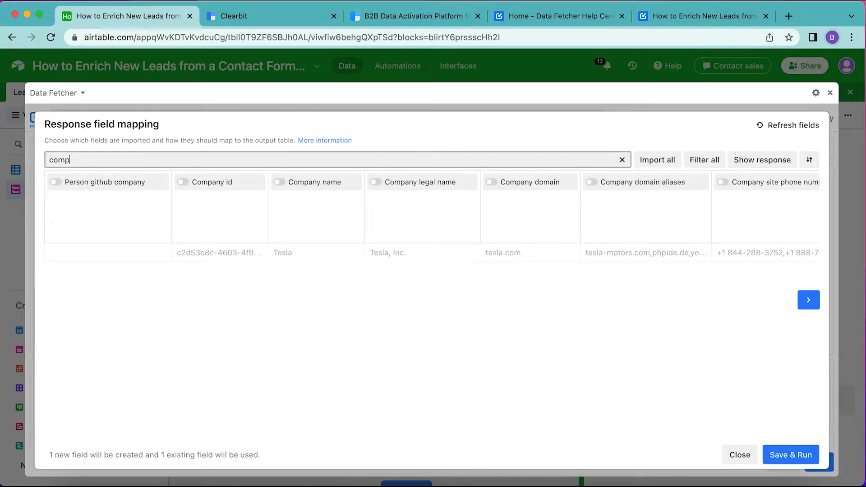
left_click(279, 181)
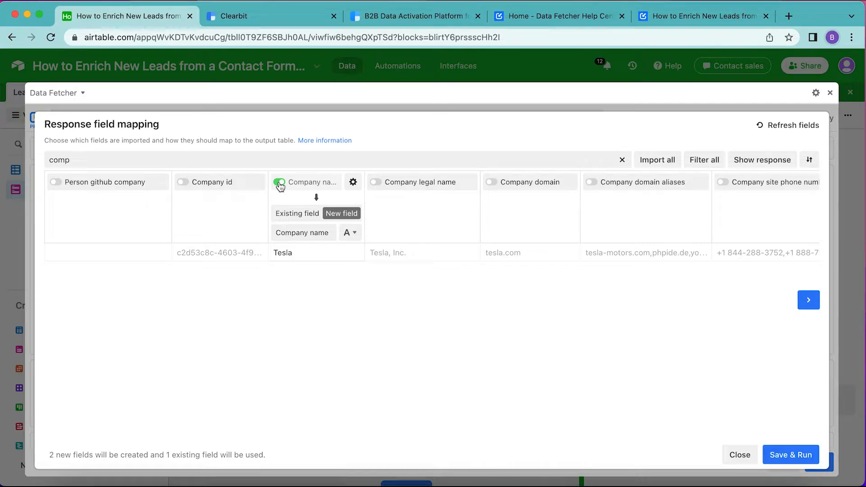
left_click(88, 158)
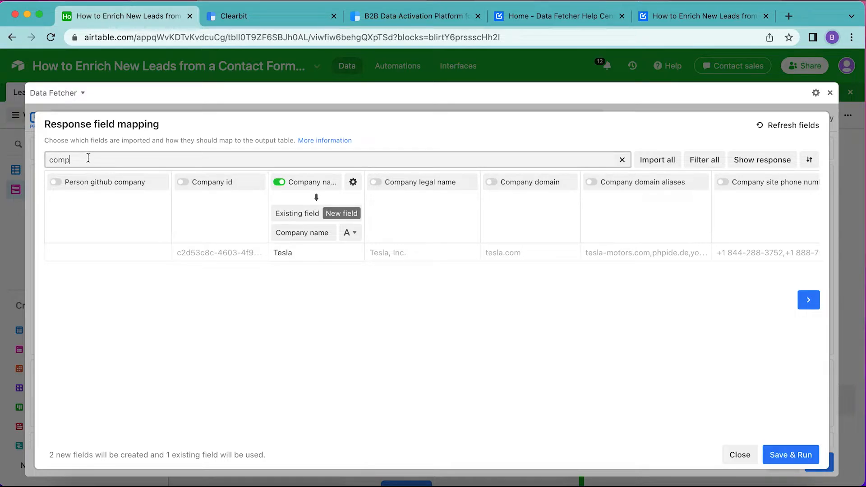
left_click(493, 183)
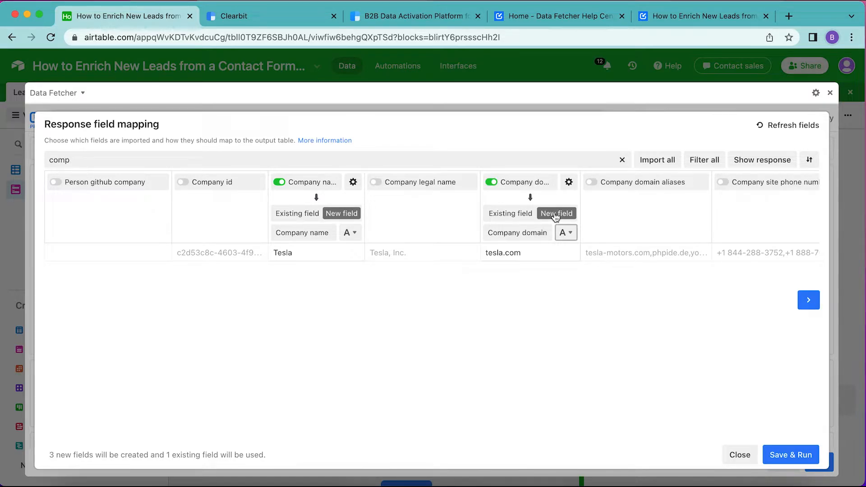
left_click(566, 233)
left_click(578, 273)
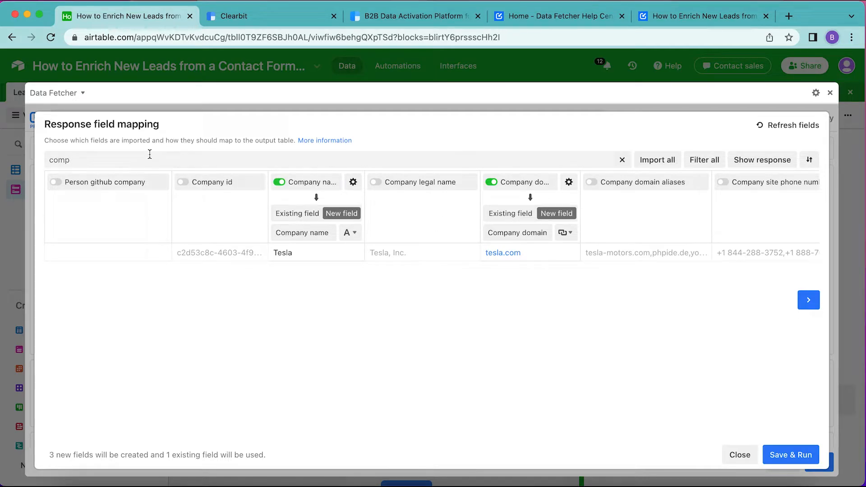
- Import Company category industry as a new field named Company industry
double_click(119, 160)
type("company cate")
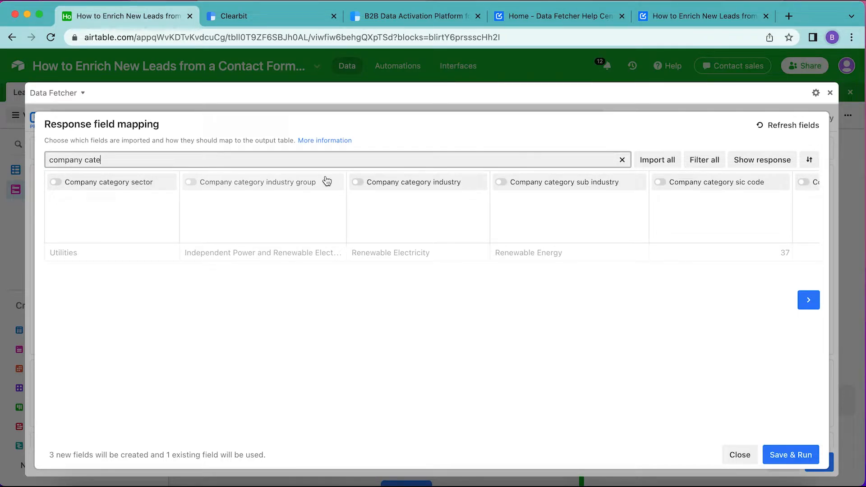
left_click(412, 186)
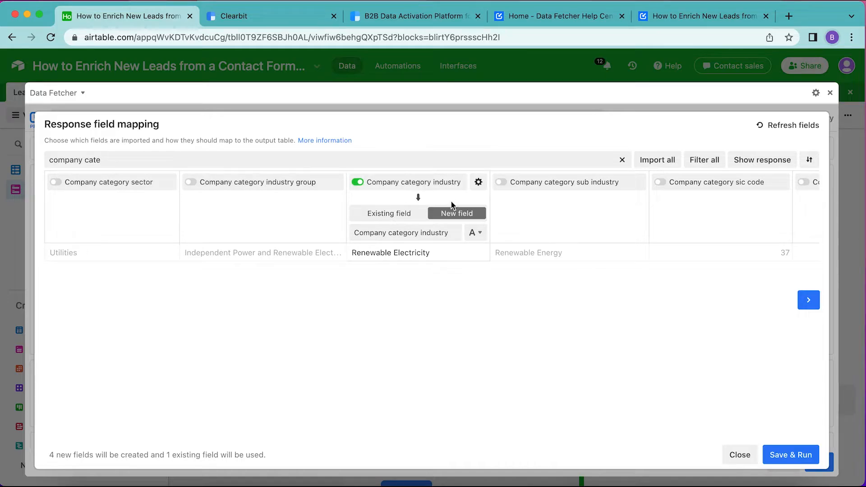
left_click(422, 234)
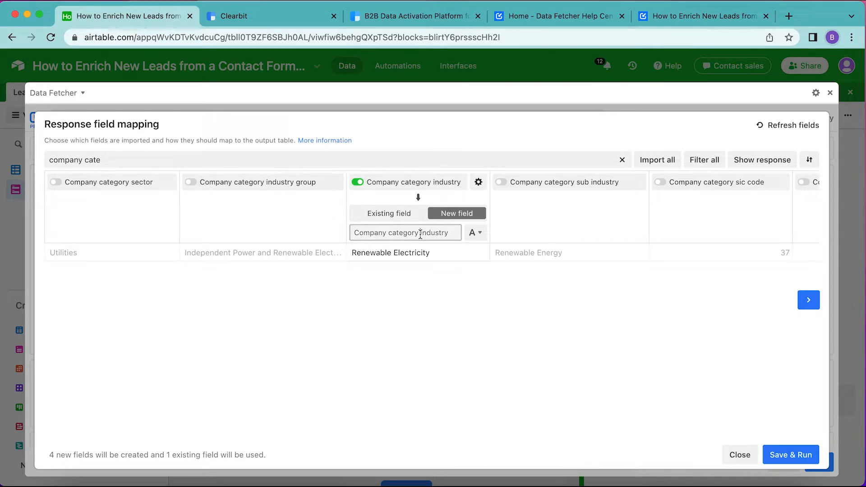
left_click_drag(389, 234, 422, 234)
key("BackSpace")
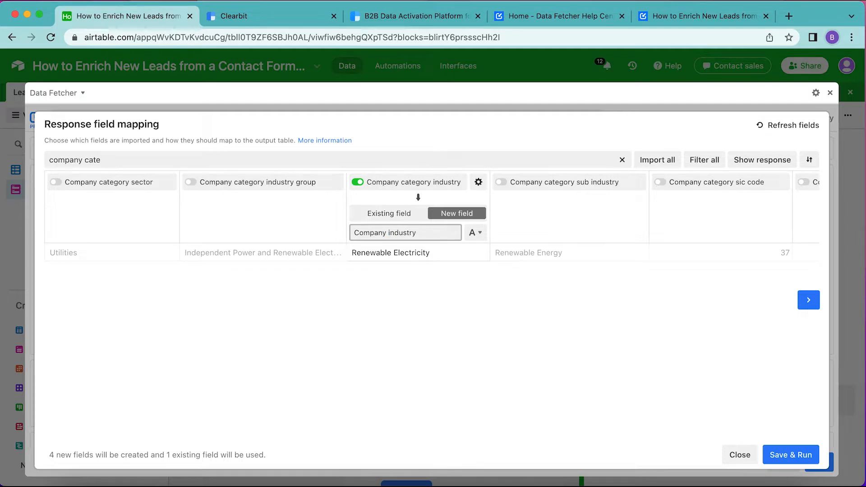
- Import Company metrics employees as a new field named Company employees, then save and run the mapping
left_click(126, 154)
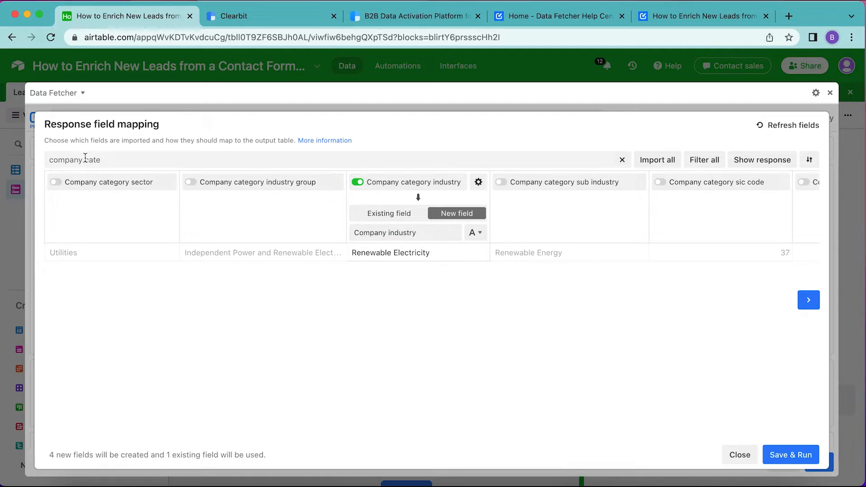
left_click_drag(84, 159, 145, 165)
type("metric")
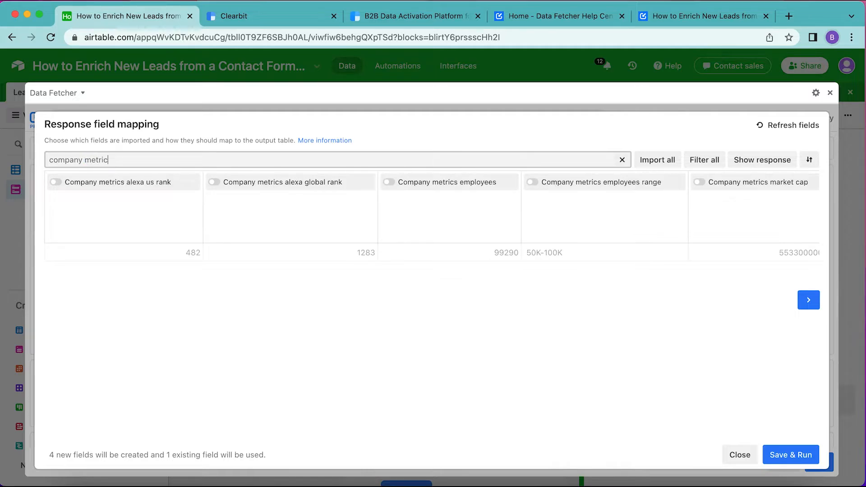
left_click(387, 183)
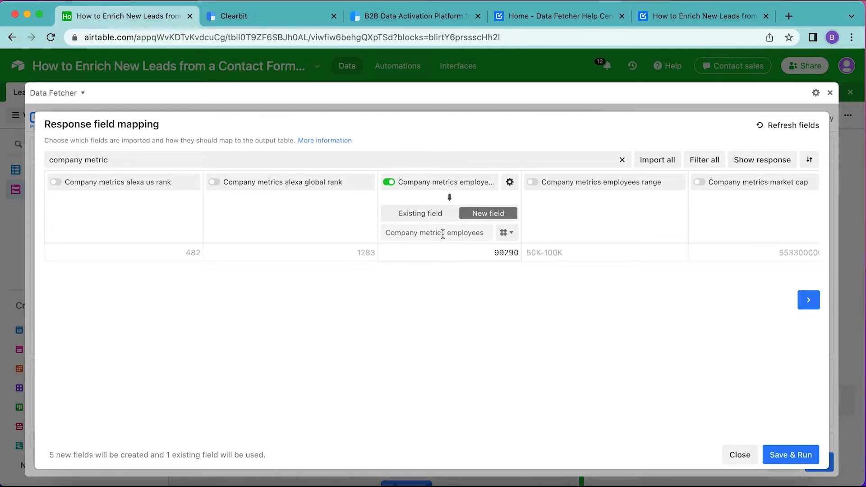
left_click_drag(443, 234, 391, 230)
left_click(789, 454)
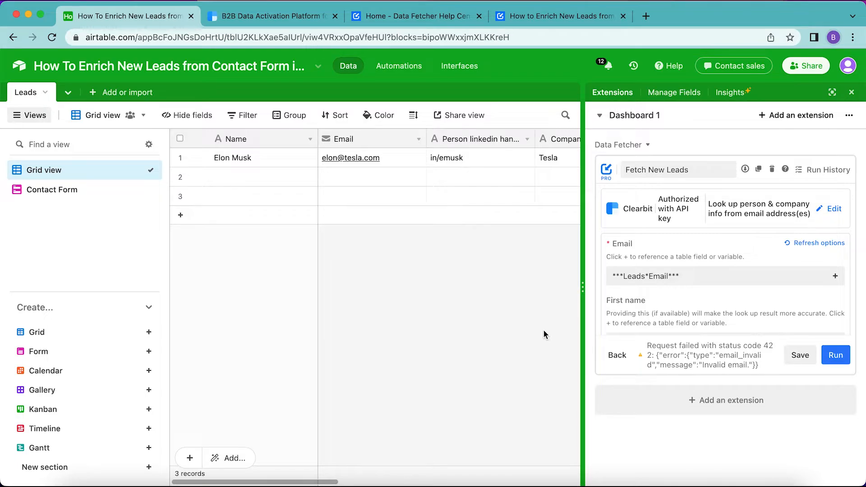
- Review the enriched lead columns across the Leads grid
scroll(538, 242, "right", 5)
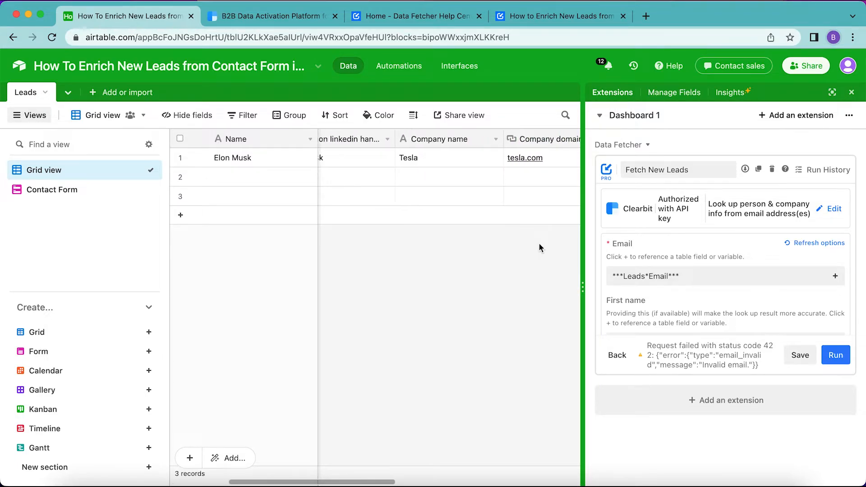
left_click(858, 96)
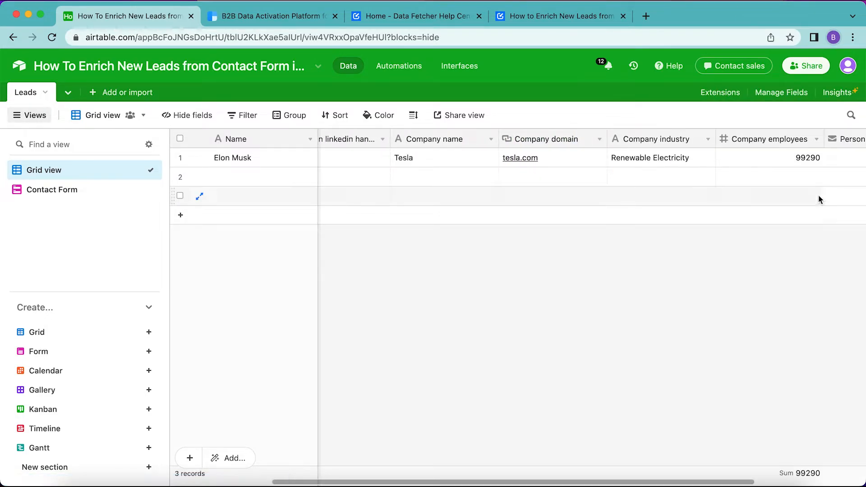
scroll(556, 301, "left", 4)
scroll(556, 301, "right", 4)
scroll(622, 176, "left", 1)
scroll(640, 183, "left", 2)
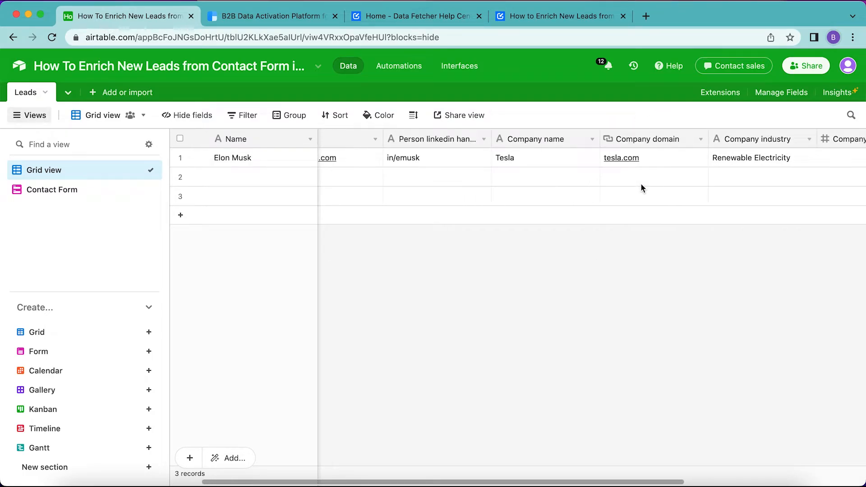
scroll(643, 183, "right", 5)
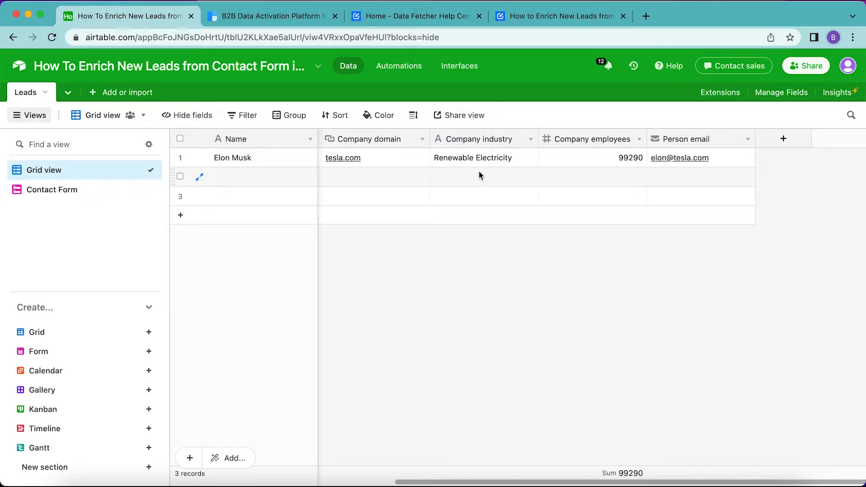
scroll(479, 173, "left", 5)
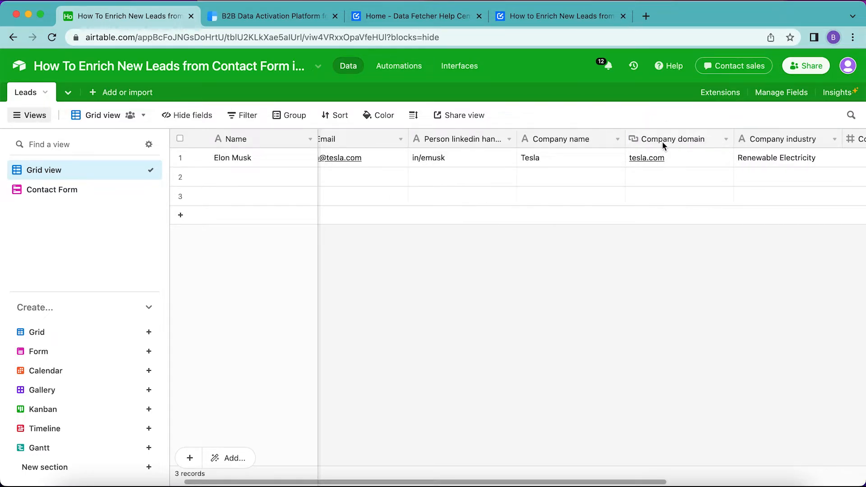
- Open the lead's company domain link to check the website
left_click(651, 156)
scroll(651, 156, "right", 2)
left_click(587, 161)
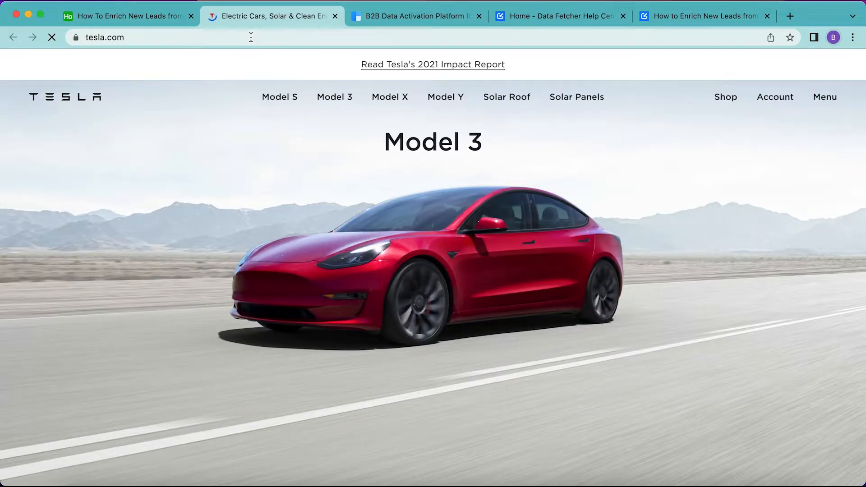
- Add the Airtable API key, generated on the account page, to the Data Fetcher request's schedule settings and save it
left_click(335, 16)
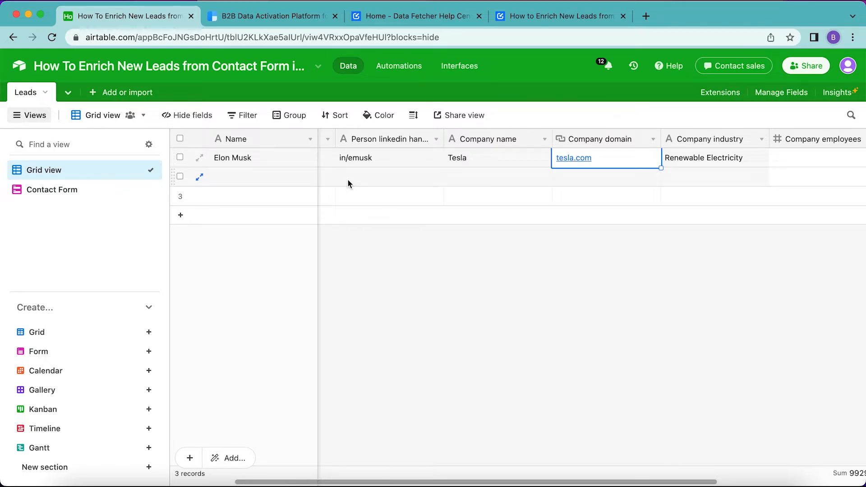
left_click(715, 95)
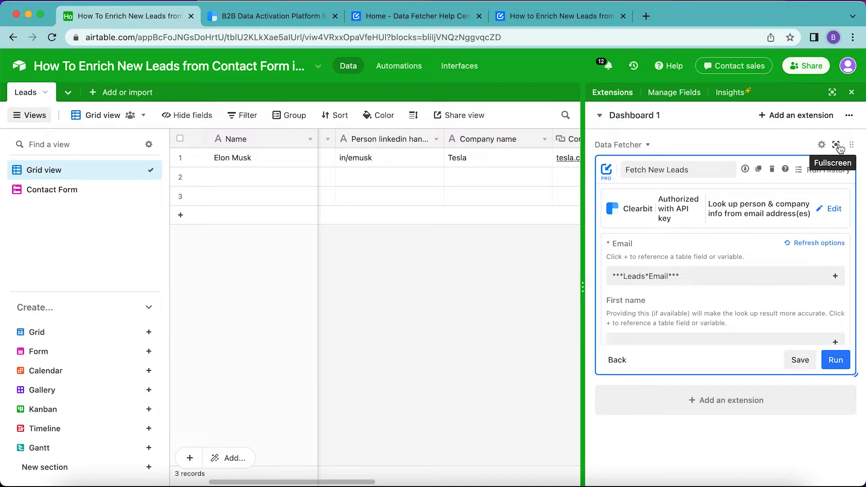
left_click(837, 146)
scroll(361, 312, "down", 3)
scroll(362, 309, "down", 2)
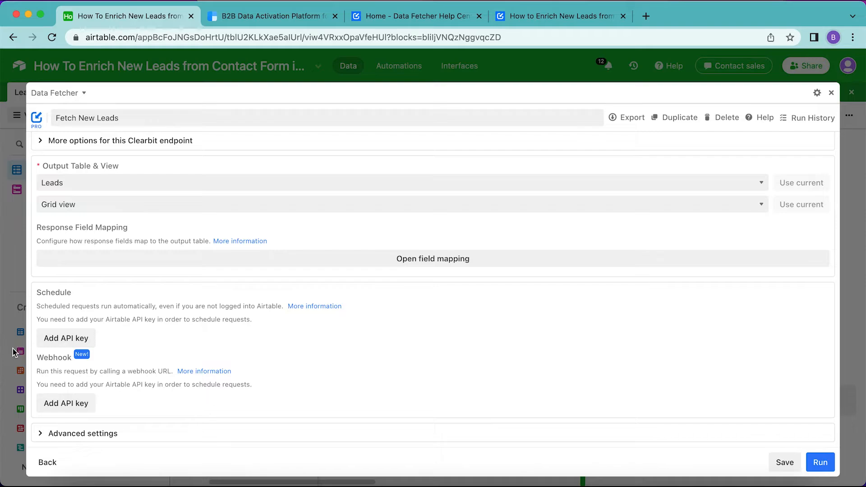
left_click(63, 406)
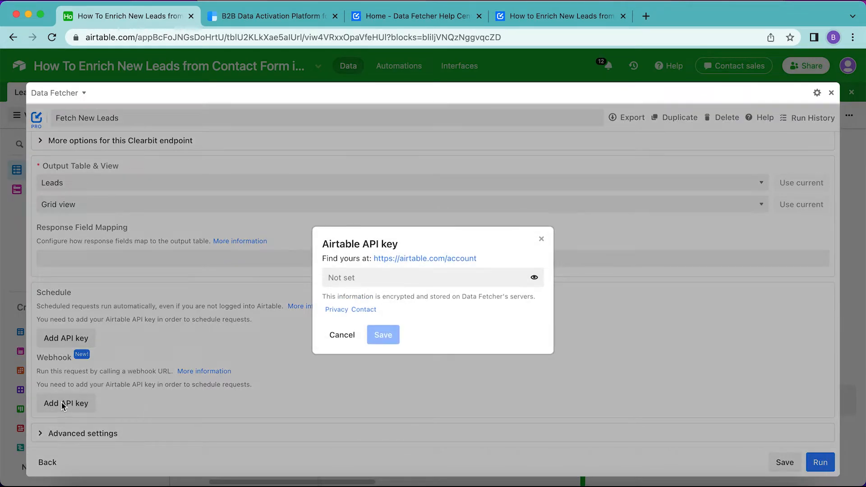
left_click(411, 264)
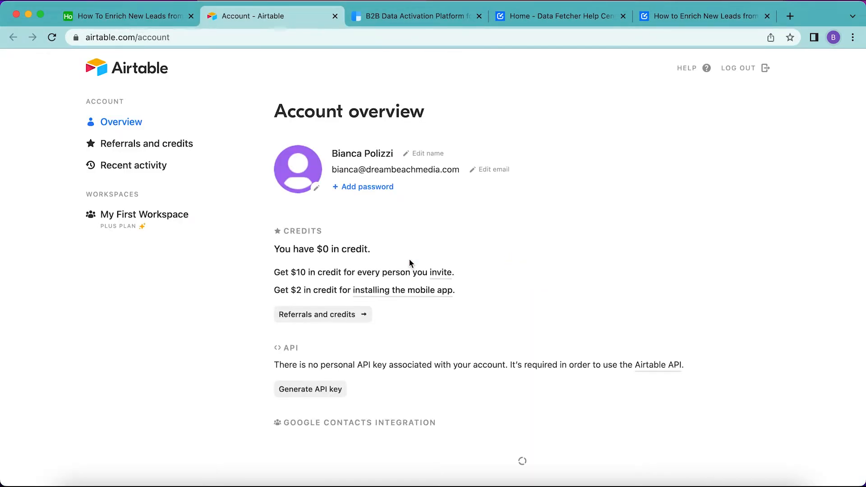
scroll(409, 258, "down", 1)
left_click(302, 345)
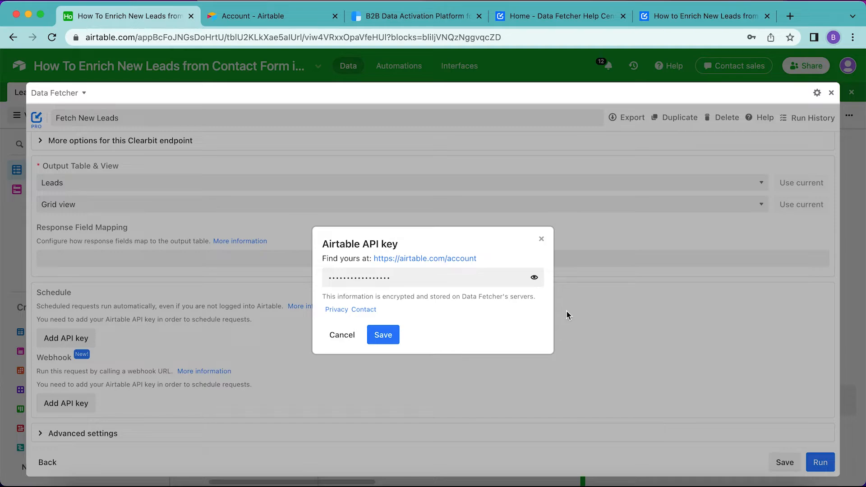
left_click(390, 339)
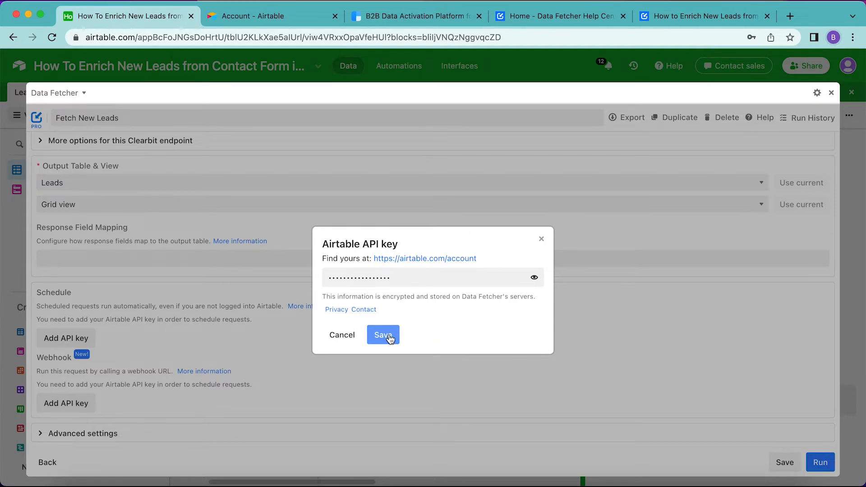
left_click(391, 339)
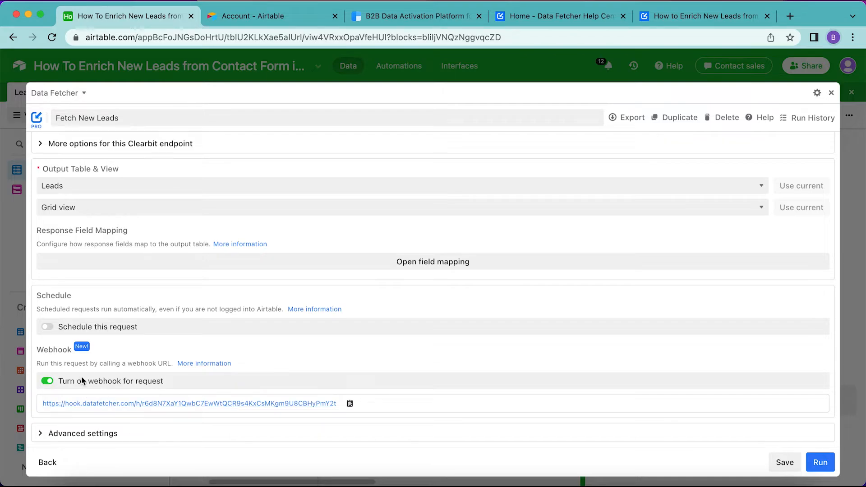
- Copy the request's webhook URL, save the request and close the full-screen extension
left_click(350, 405)
left_click(787, 464)
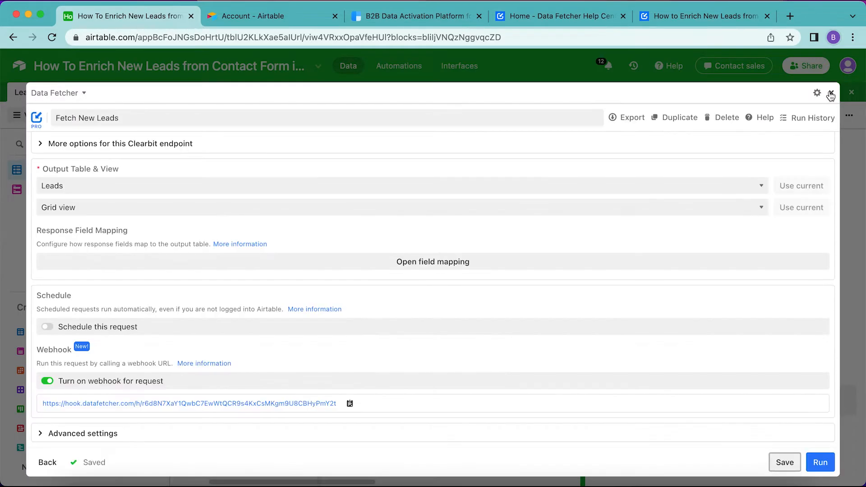
left_click(831, 92)
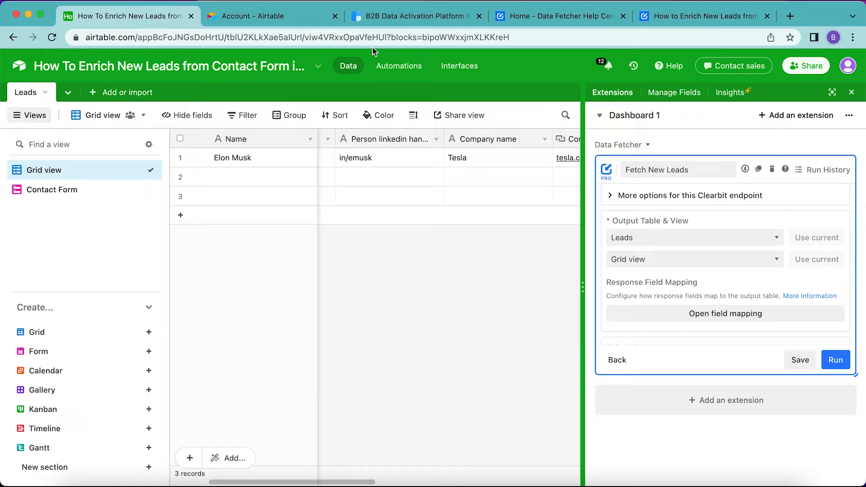
- Add a Run script action to the form-submission automation and paste the webhook URL into the script editor
left_click(386, 67)
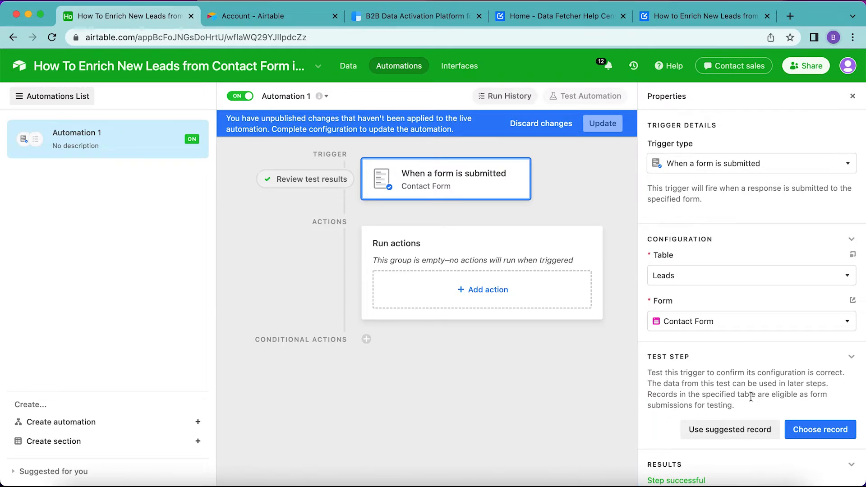
left_click(490, 292)
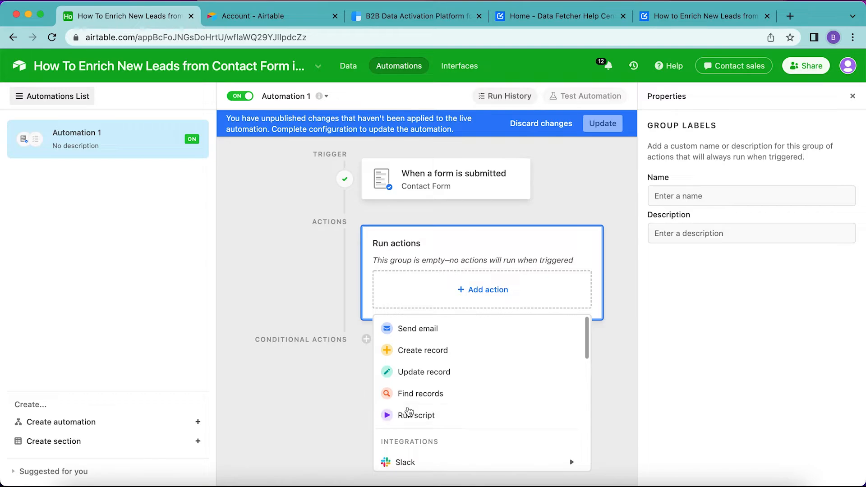
left_click(408, 414)
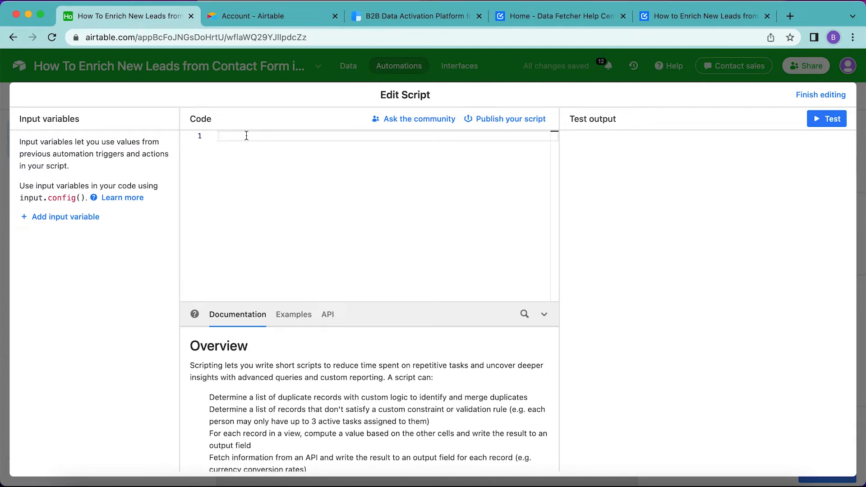
key("super+v")
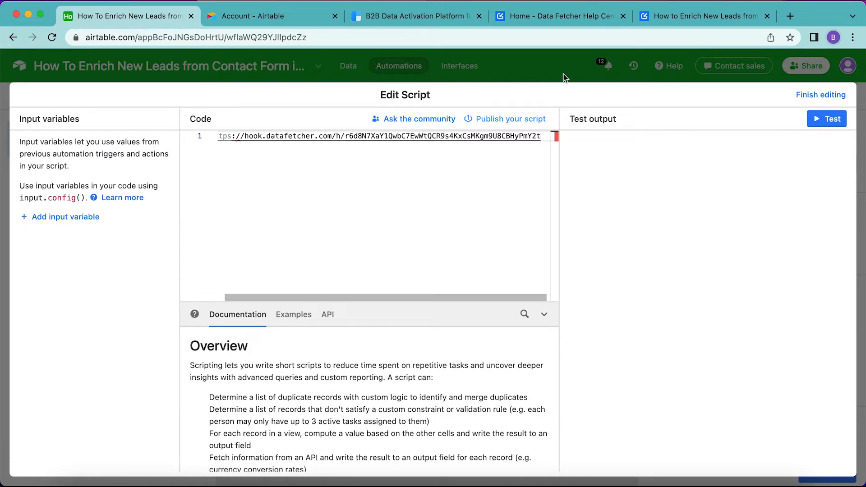
- Copy the single-record webhook fetch snippet from the Data Fetcher help center's webhook page
left_click(597, 17)
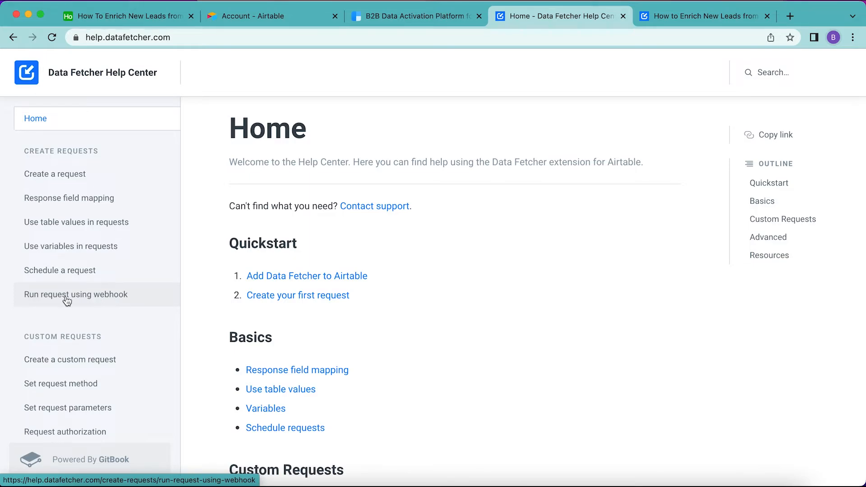
left_click(109, 299)
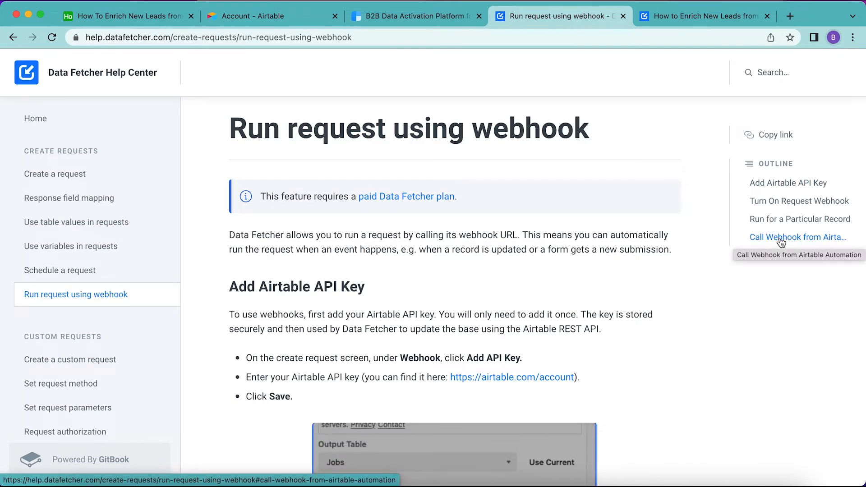
left_click(780, 240)
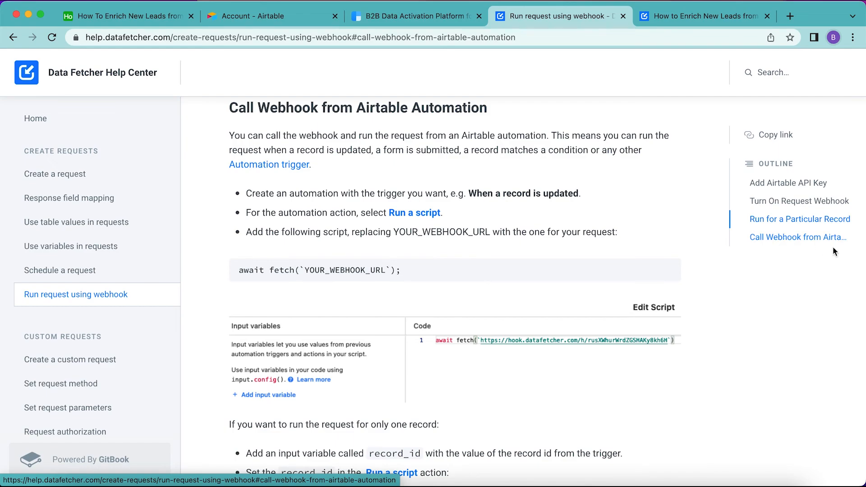
scroll(462, 306, "up", 1)
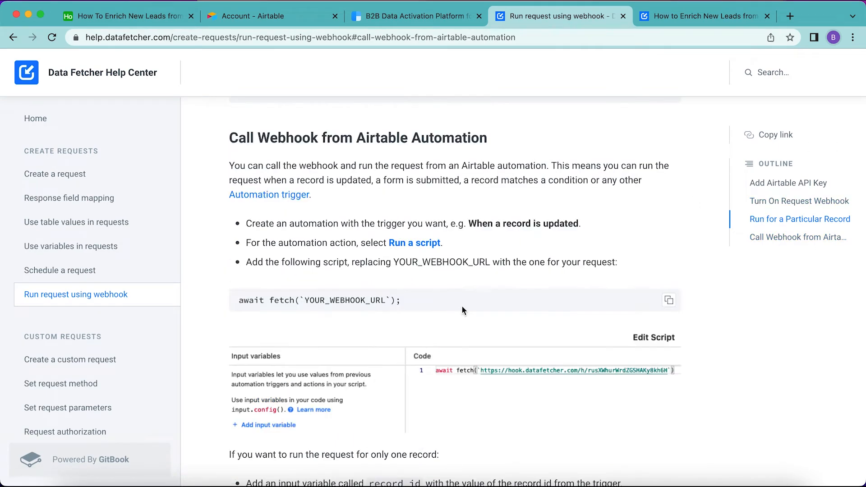
scroll(462, 309, "down", 5)
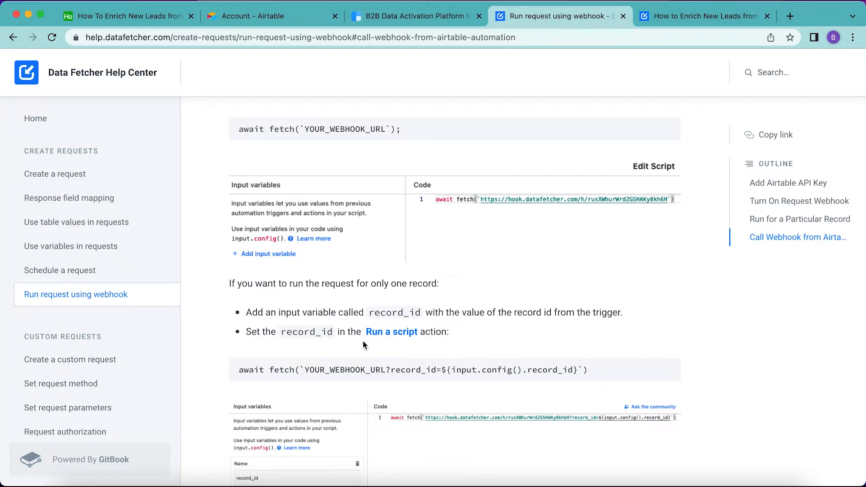
left_click(667, 368)
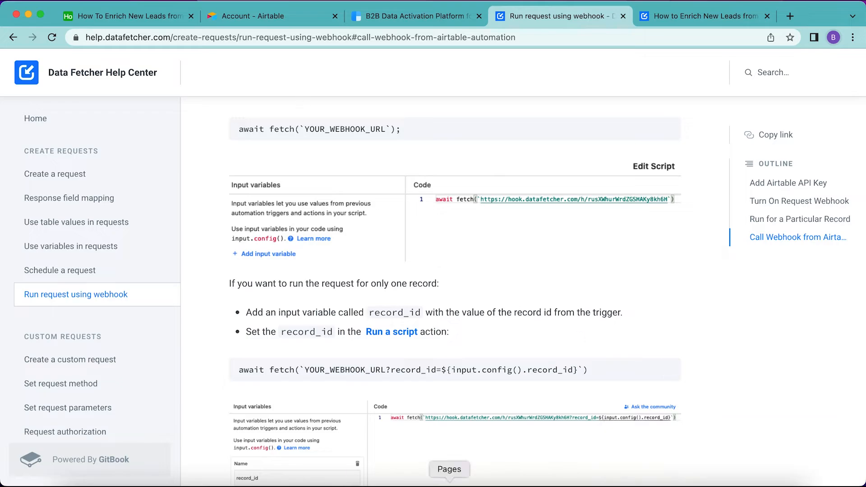
- Paste the fetch snippet into the script and replace YOUR_WEBHOOK_URL with the copied webhook URL
left_click(129, 19)
left_click(283, 136)
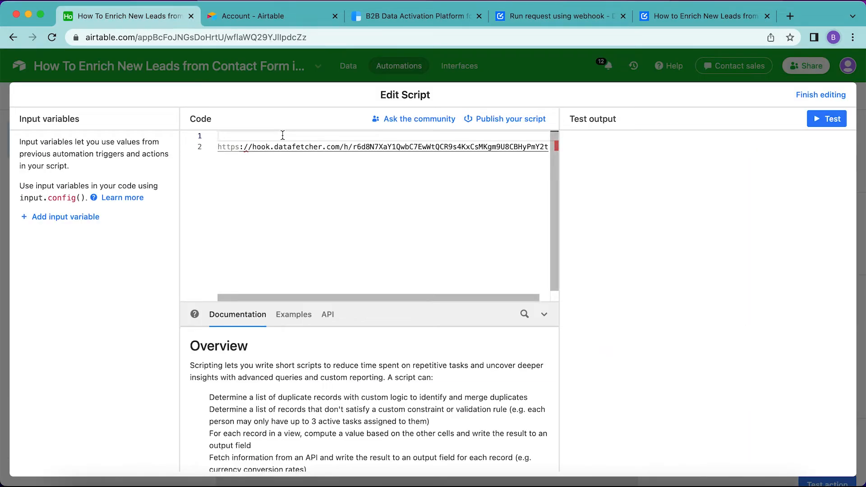
key("super+v")
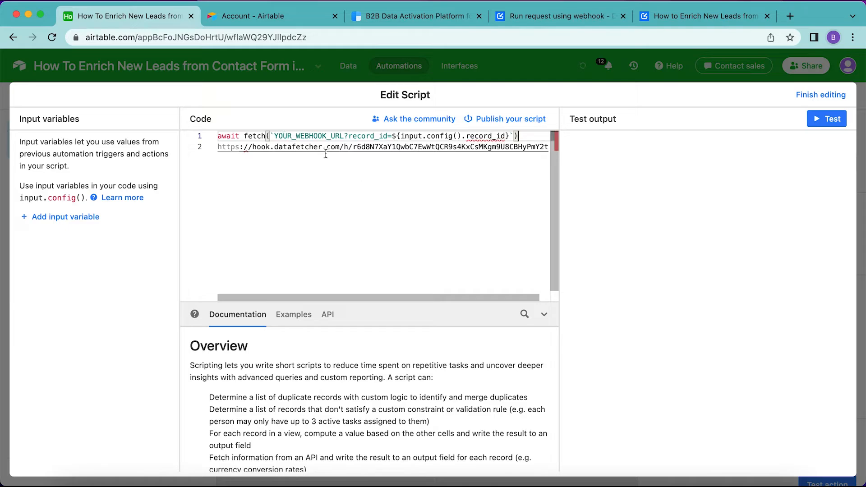
left_click_drag(218, 147, 558, 146)
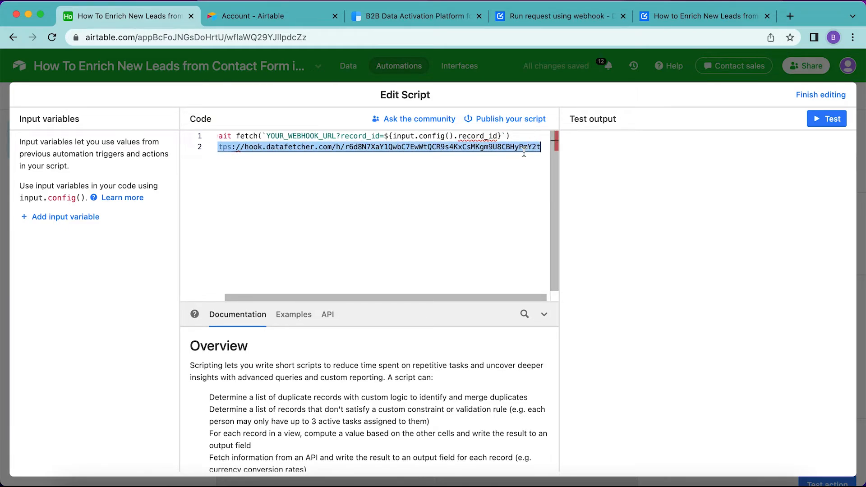
key("super+x")
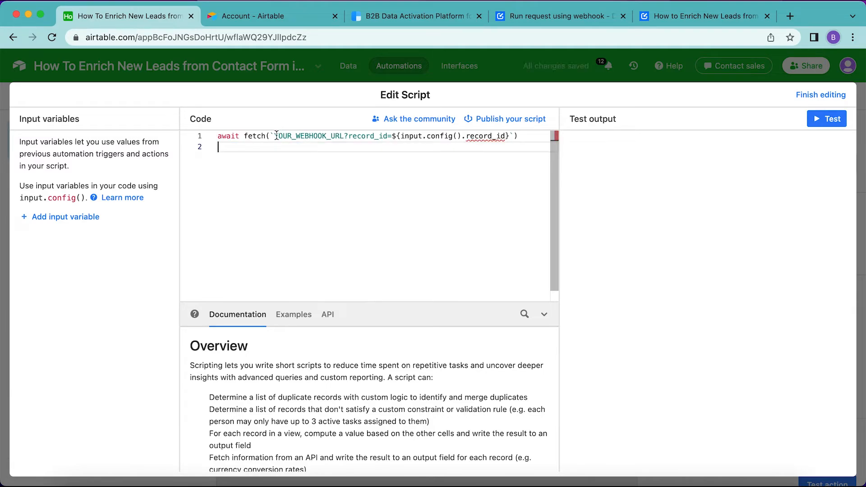
left_click_drag(274, 135, 345, 136)
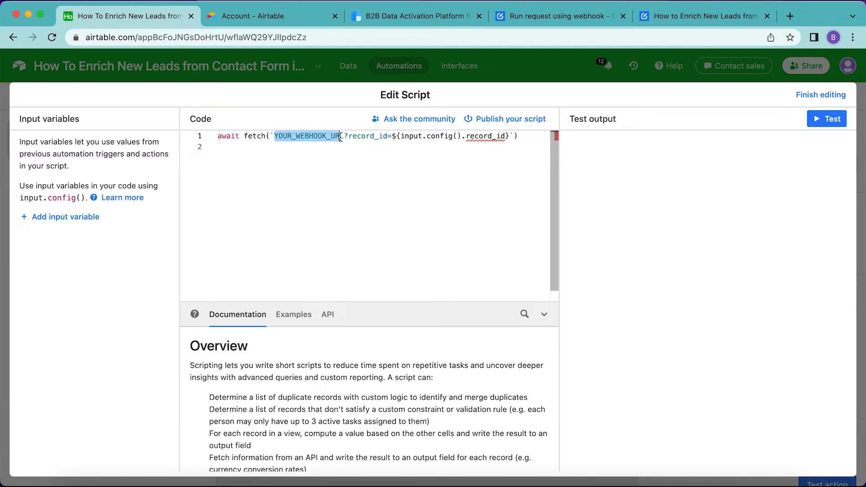
key("super+v")
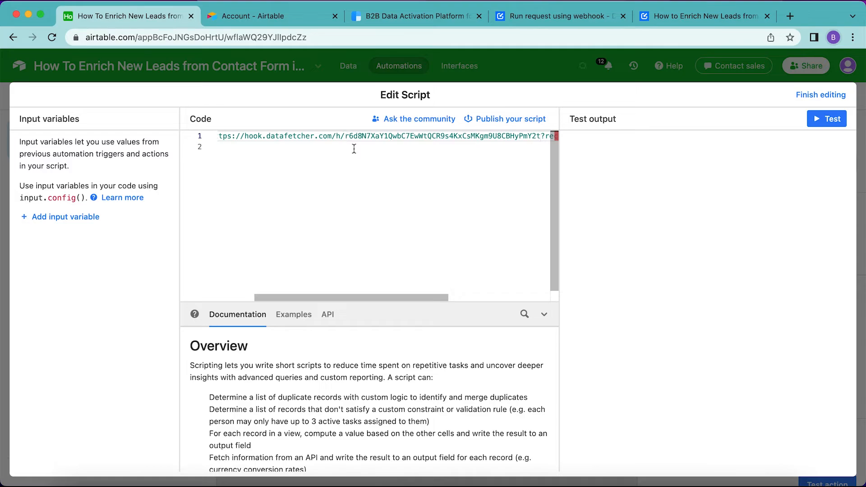
scroll(468, 137, "right", 5)
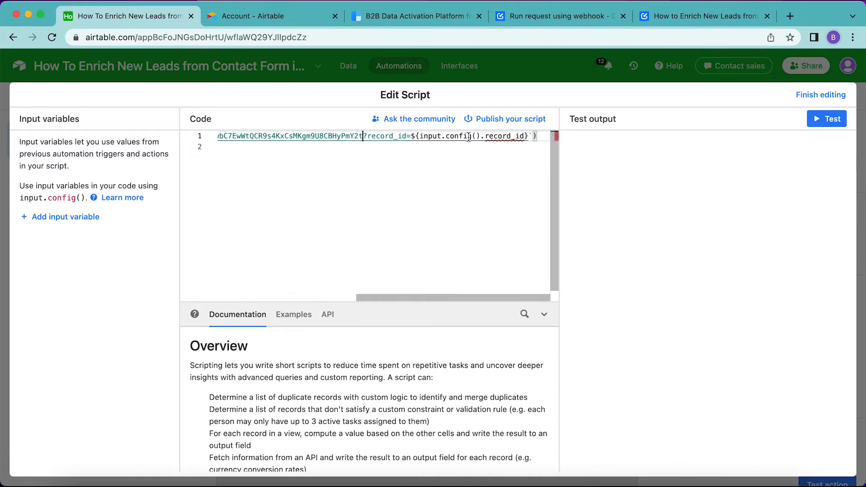
left_click(363, 135)
- Add an input variable record_id set to the trigger's Airtable record ID, test the script and finish editing
left_click(61, 217)
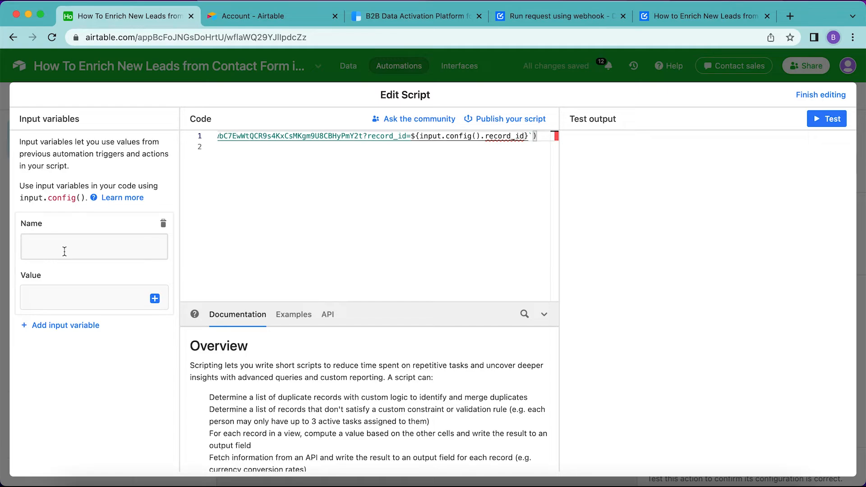
type("record_id")
left_click(39, 296)
left_click(40, 296)
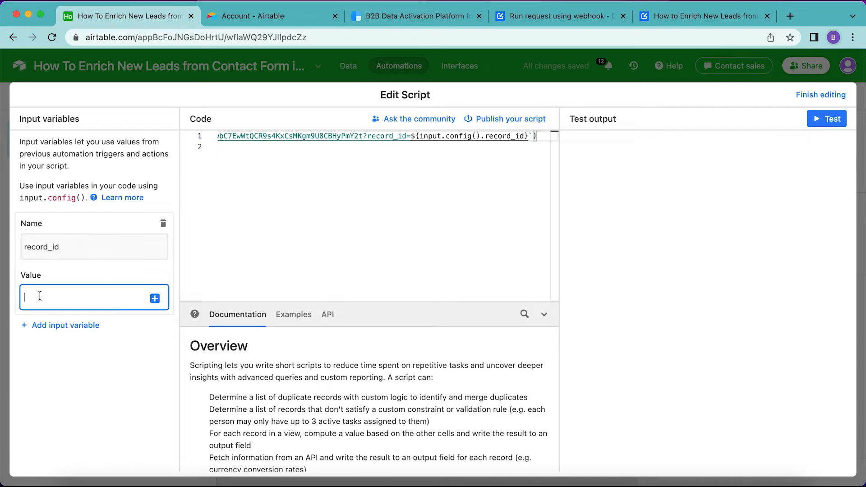
left_click(155, 299)
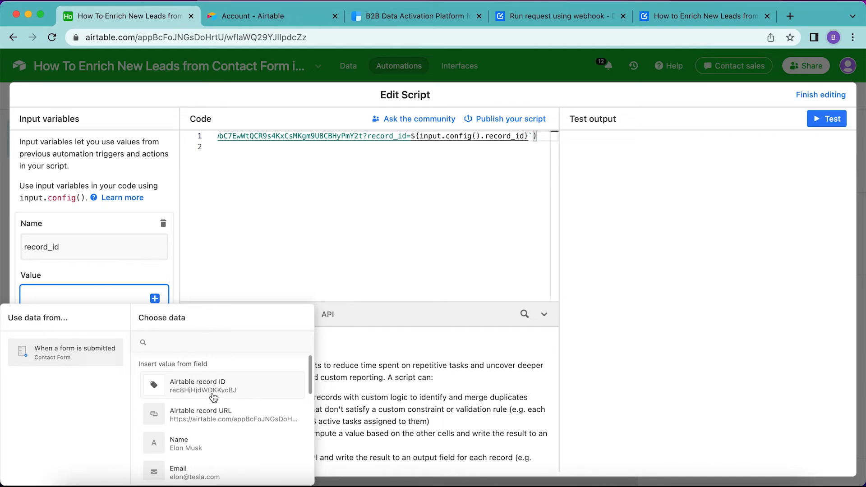
left_click(213, 396)
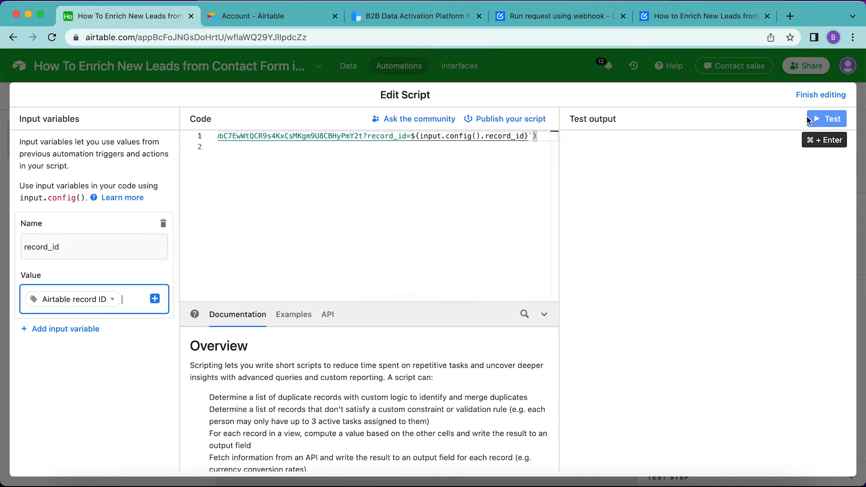
left_click(831, 122)
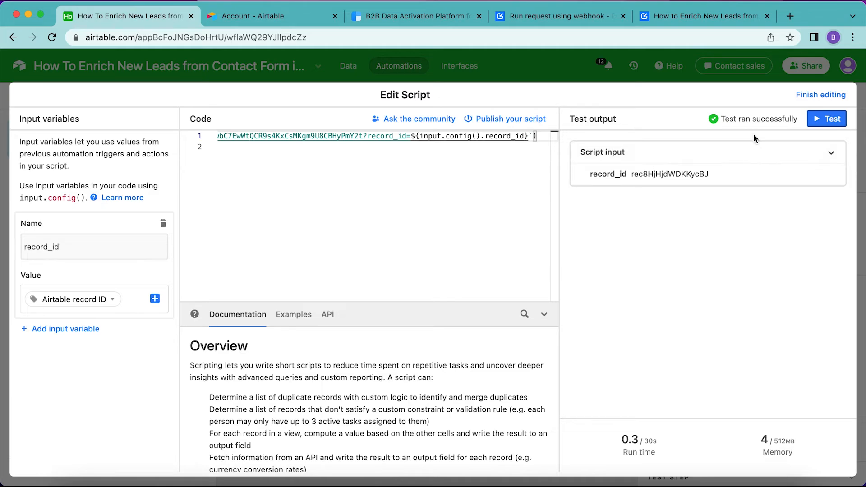
left_click(820, 100)
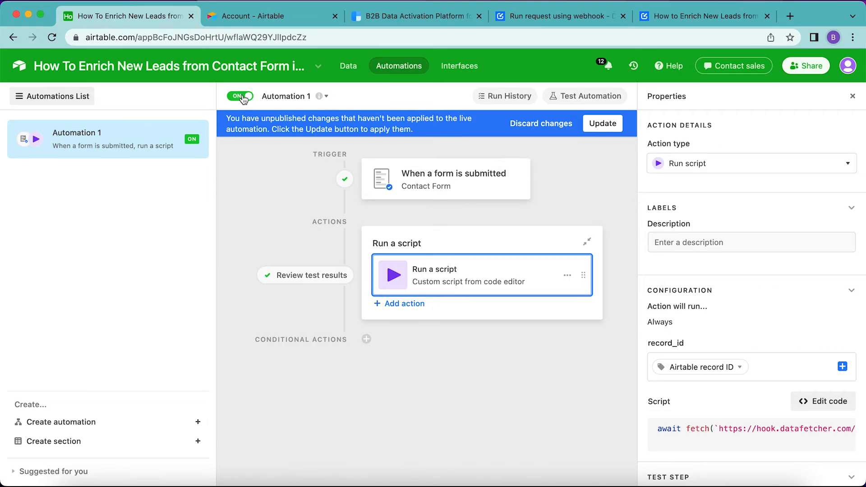
- Return to the Leads table and open the Contact Form view
left_click(347, 69)
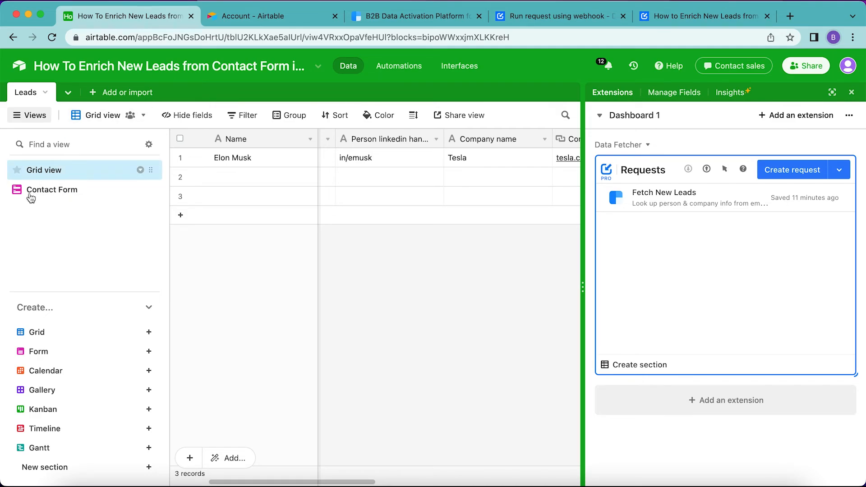
left_click(70, 196)
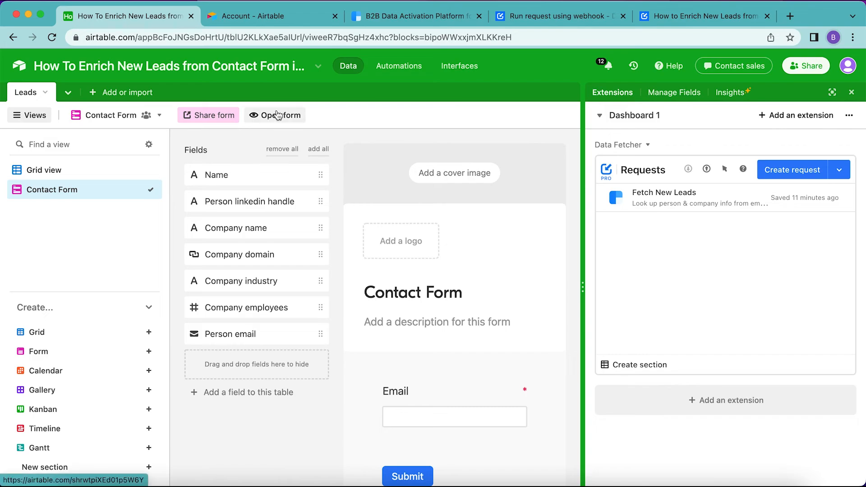
- Open the live contact form, enter a lead's email address and the message "Hey there!", and submit it
left_click(278, 115)
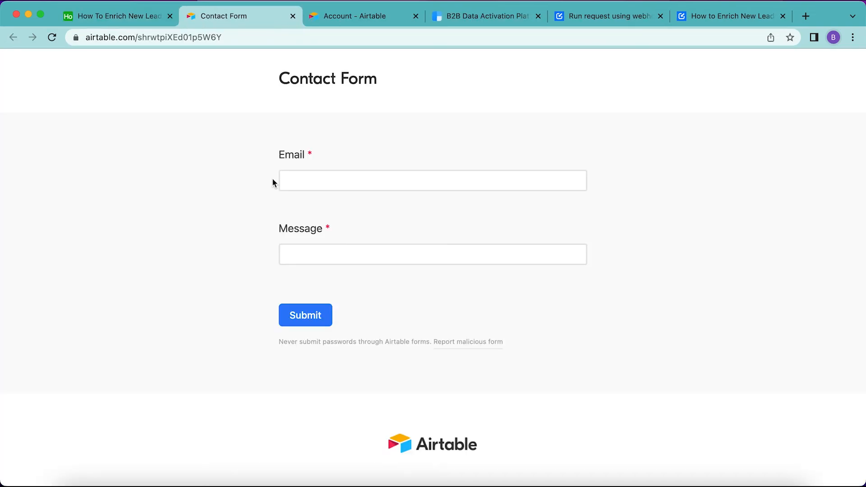
left_click(316, 181)
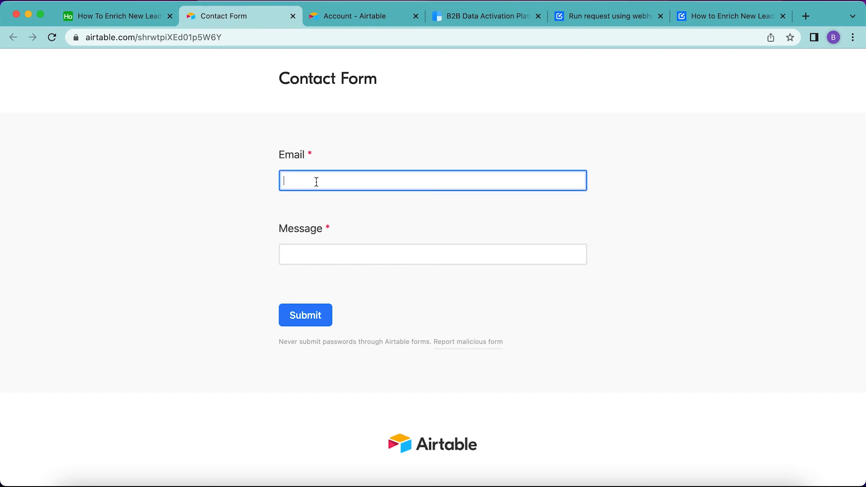
key("super+v")
left_click(354, 248)
key("super+v")
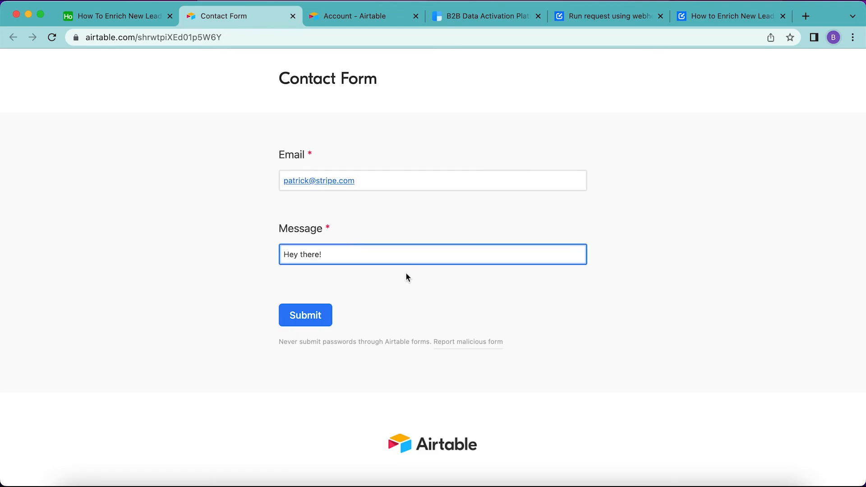
left_click(303, 316)
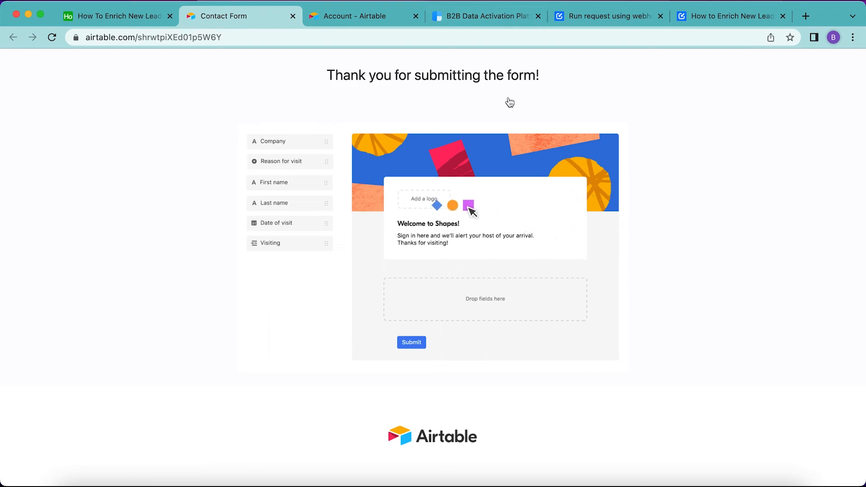
- Return to the Leads table's Grid view and inspect the newly submitted lead's enriched fields
left_click(115, 18)
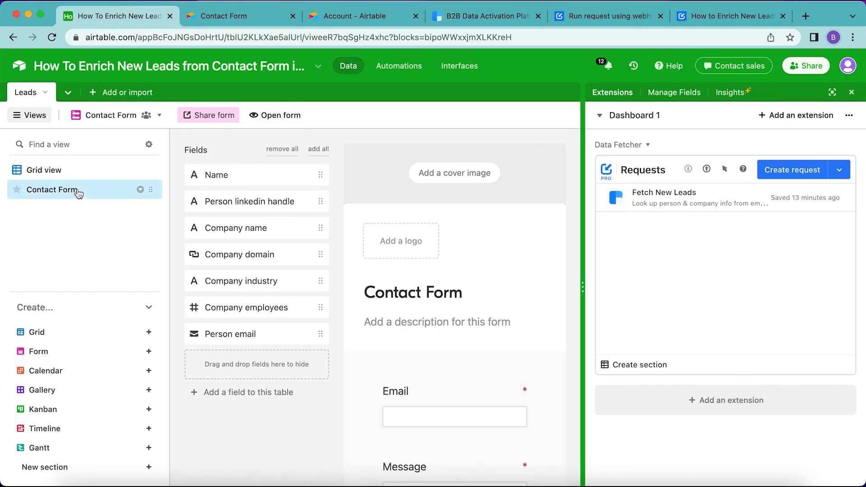
left_click(43, 169)
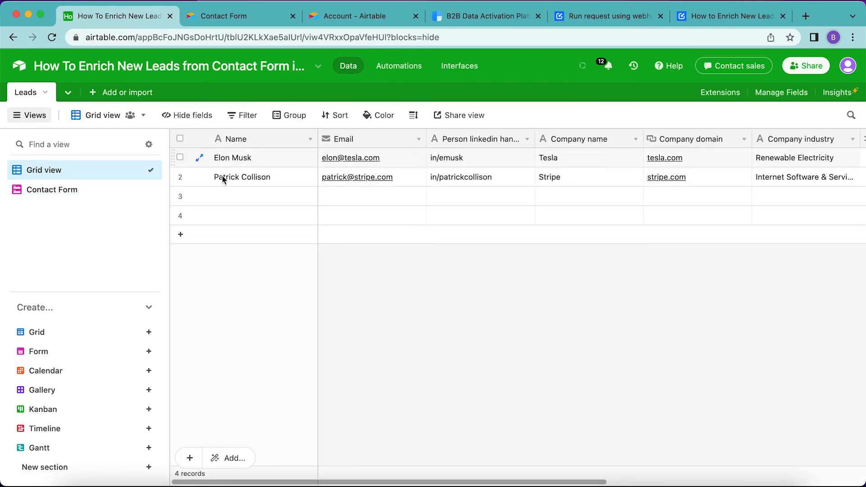
scroll(468, 204, "right", 1)
scroll(468, 205, "left", 1)
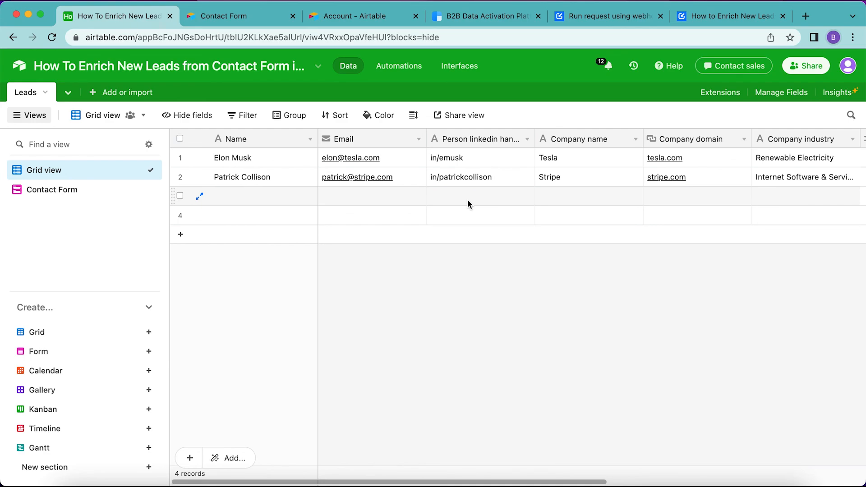
left_click(718, 17)
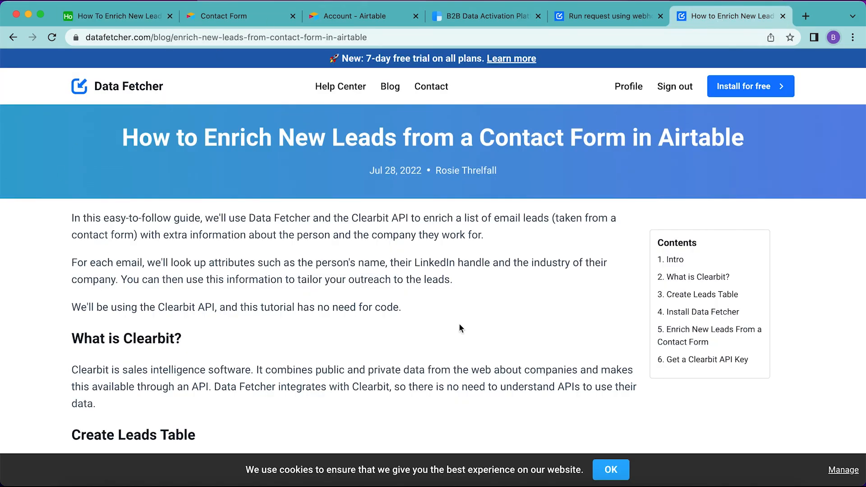
scroll(339, 344, "down", 5)
scroll(339, 345, "down", 19)
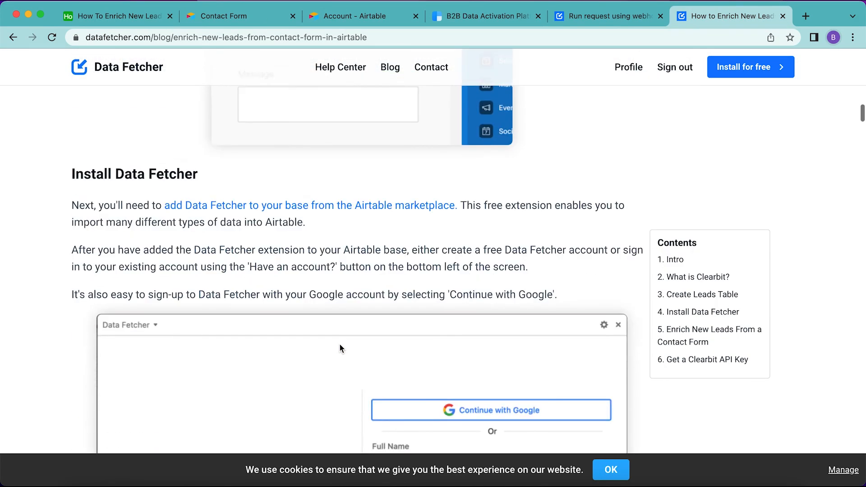
scroll(339, 344, "up", 20)
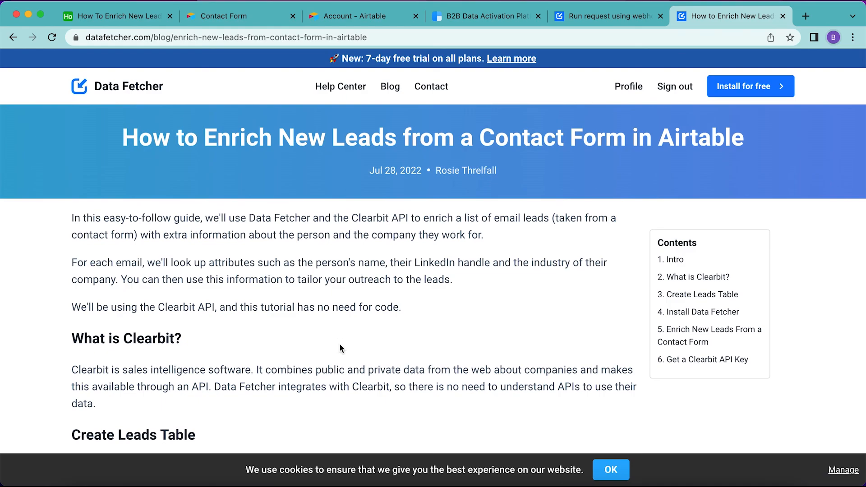